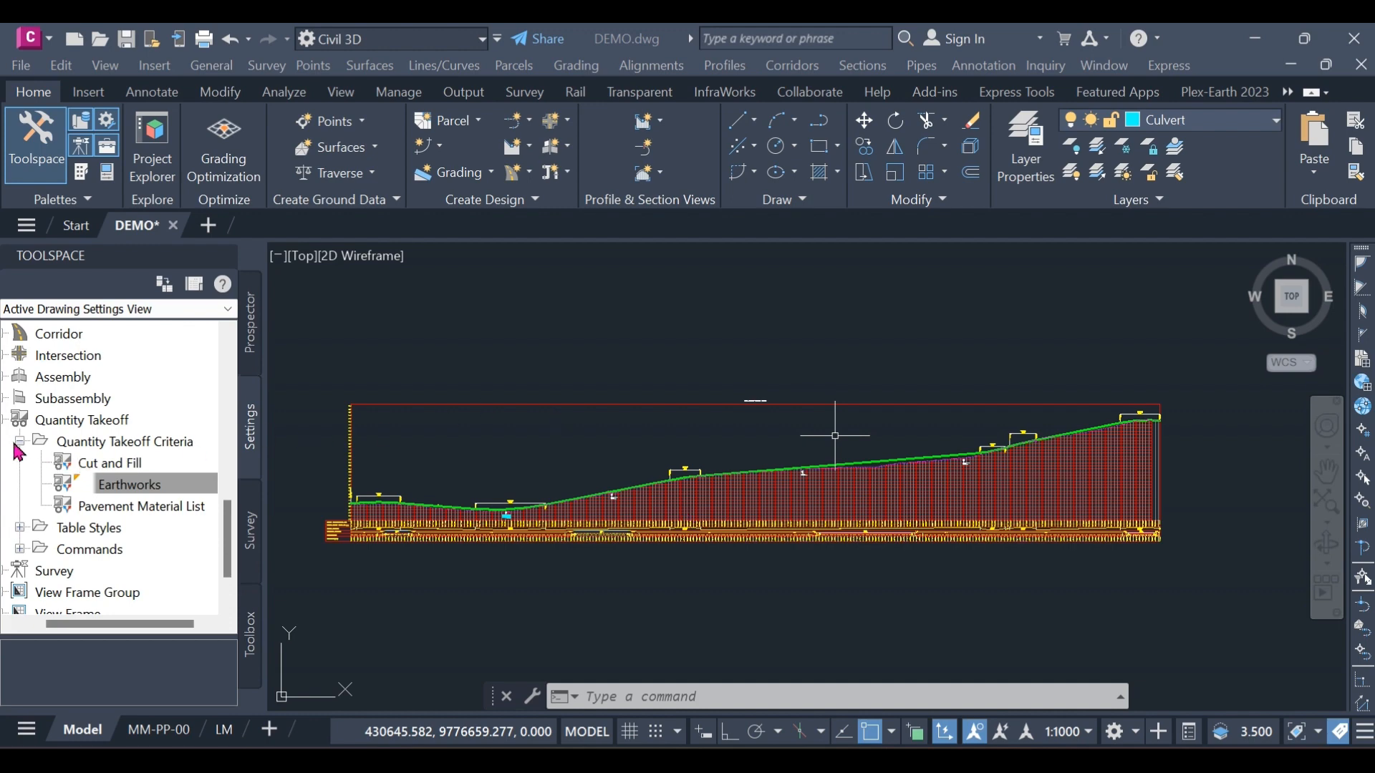
left_click(100, 563)
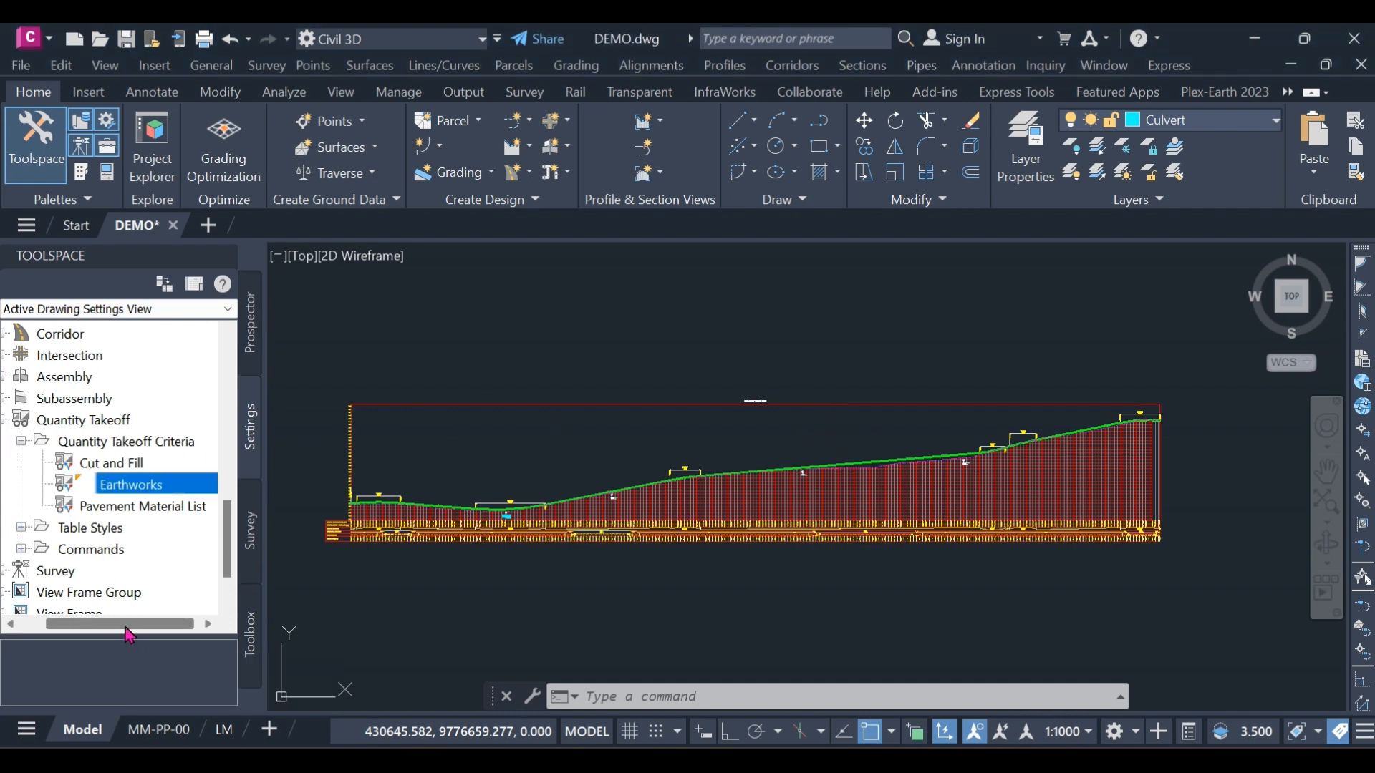
left_click_drag(129, 629, 100, 630)
left_click(36, 419)
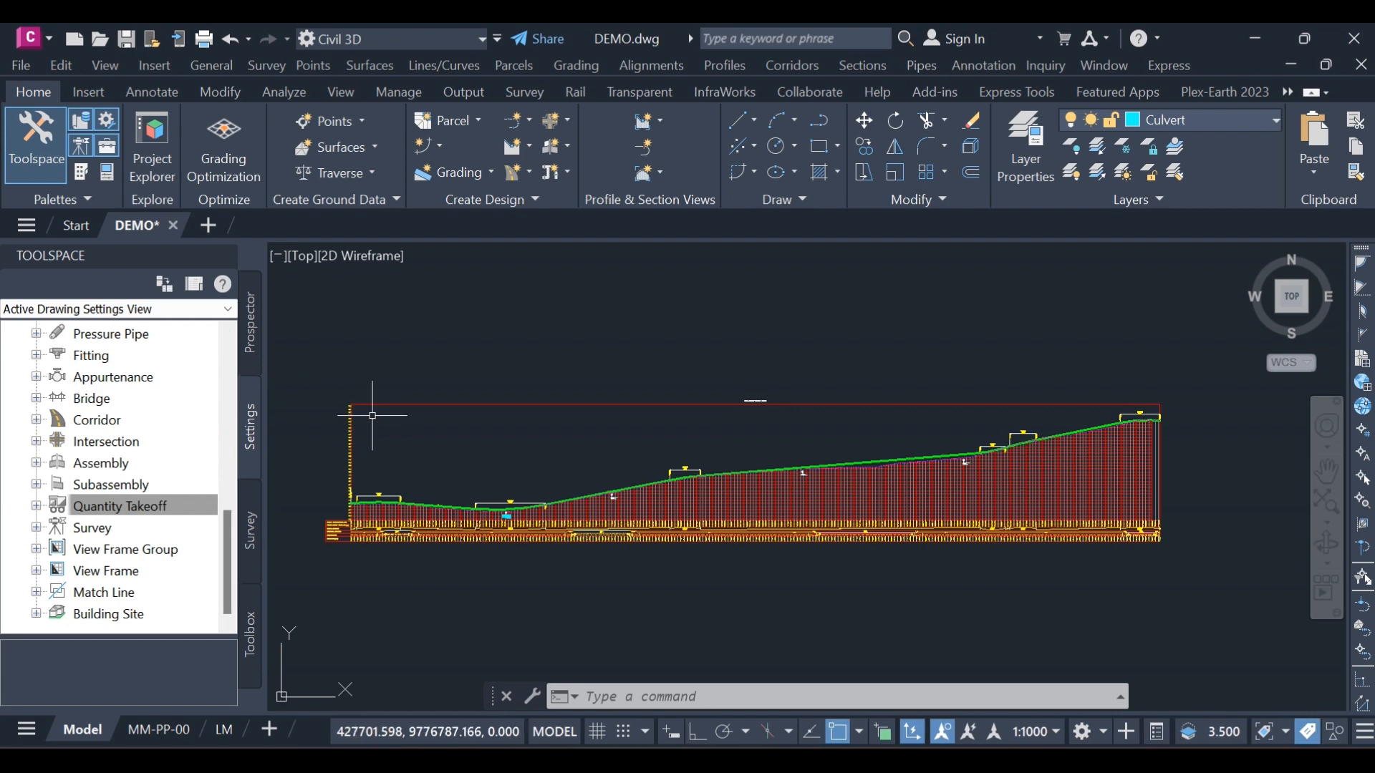
mouse_move(372, 415)
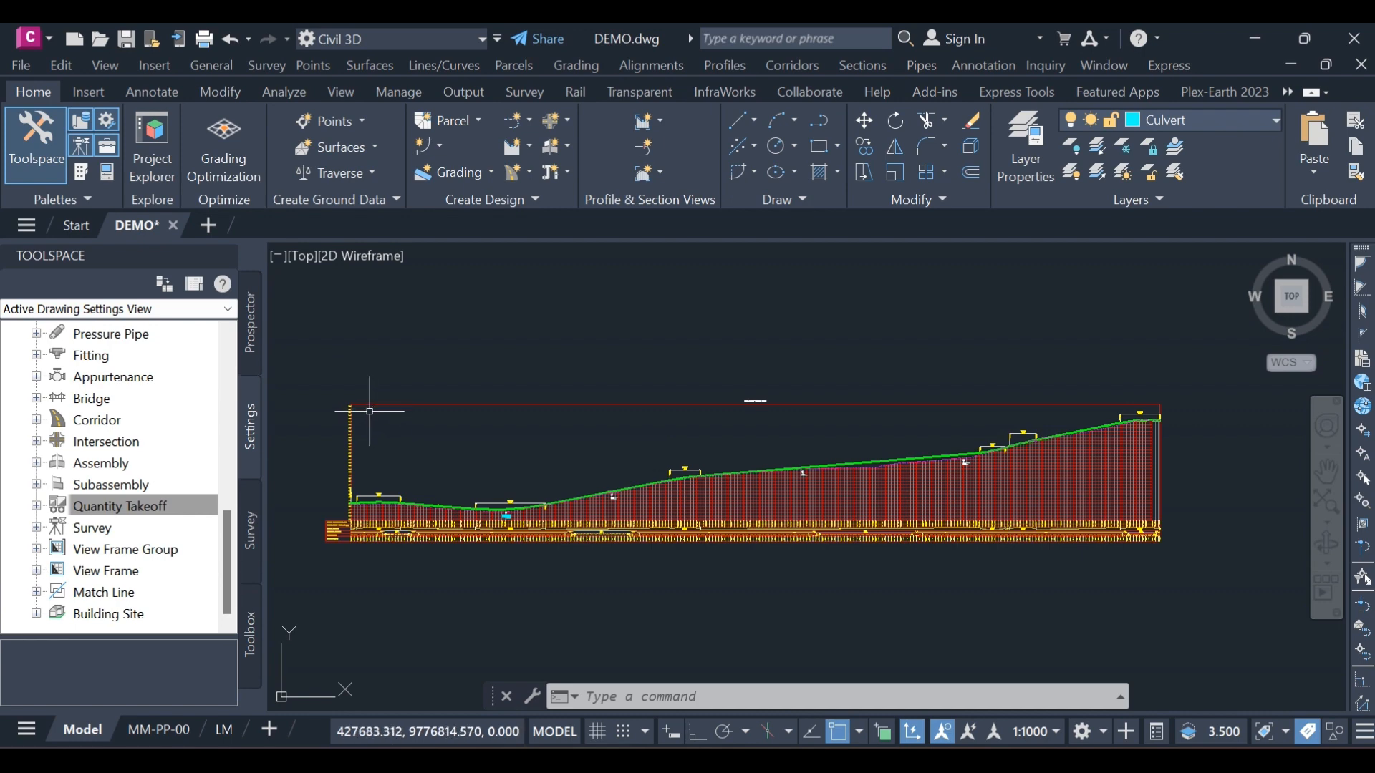
left_click(36, 506)
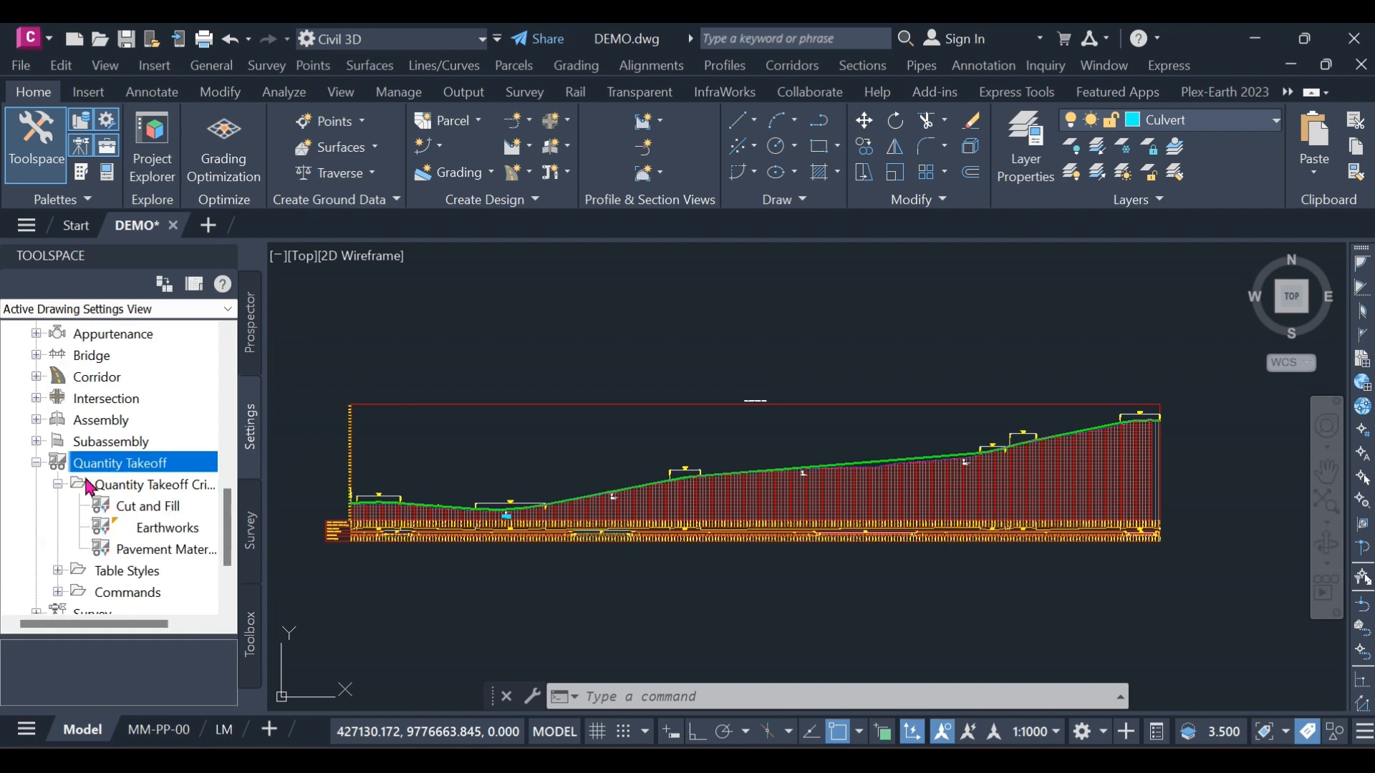
left_click(36, 460)
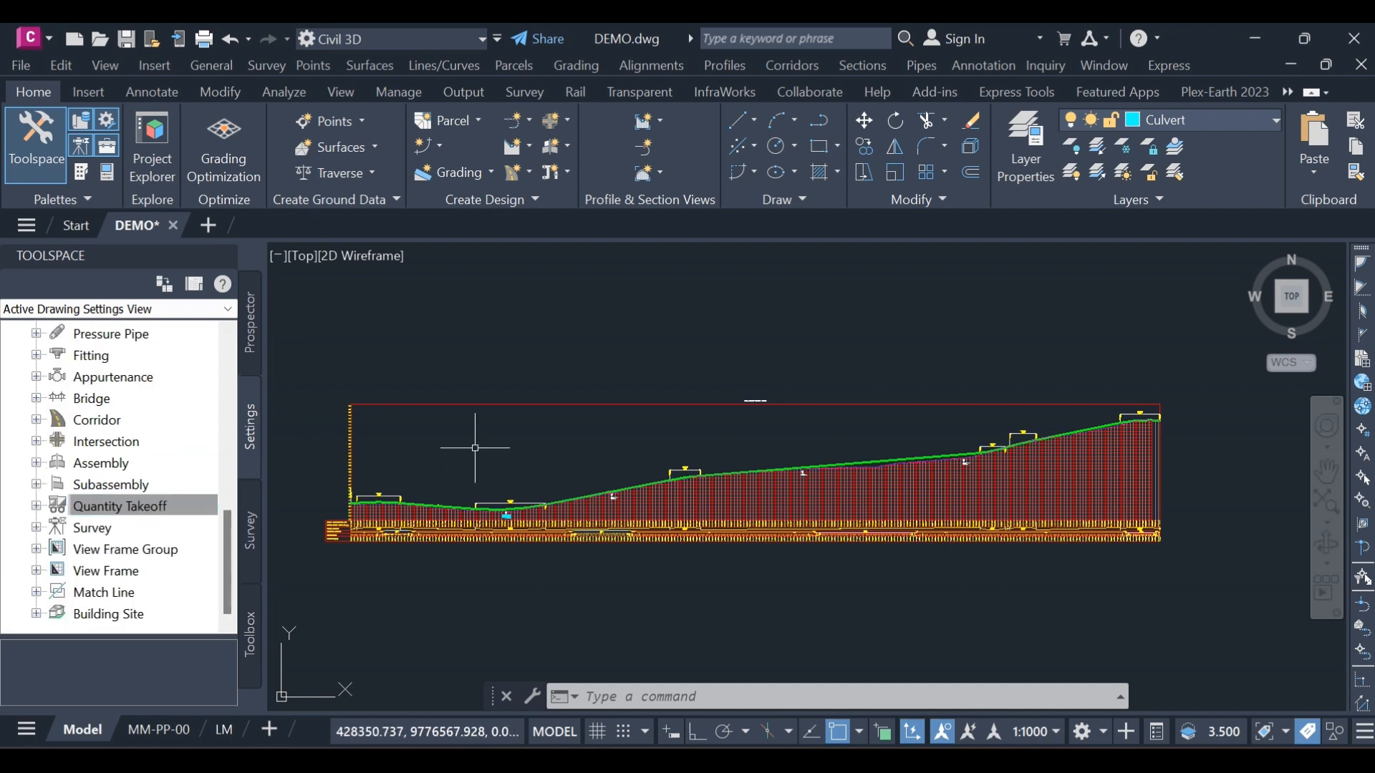
Examine the road corridor in plan, including its alignment, right-of-way lines and sample lines around station 51+400.
scroll(615, 411, "down", 10)
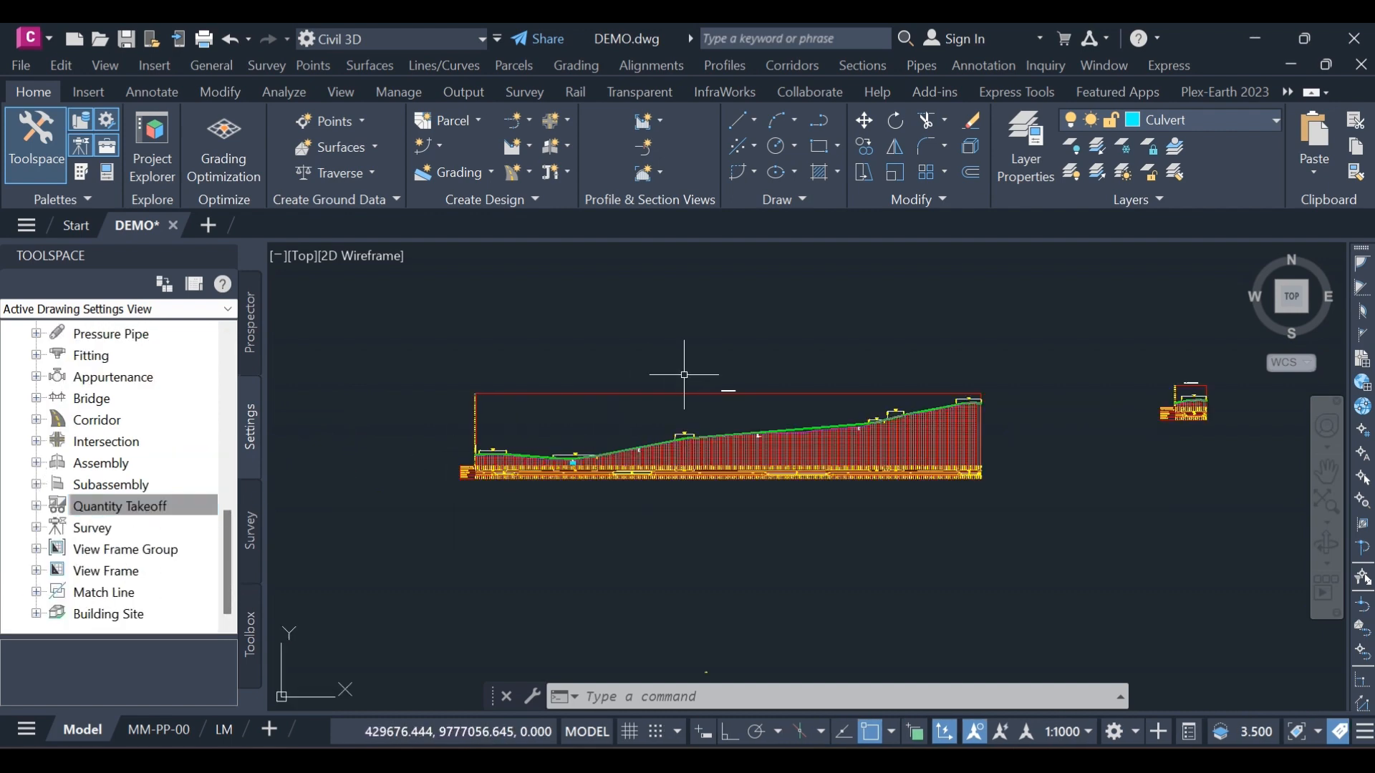
scroll(540, 429, "up", 12)
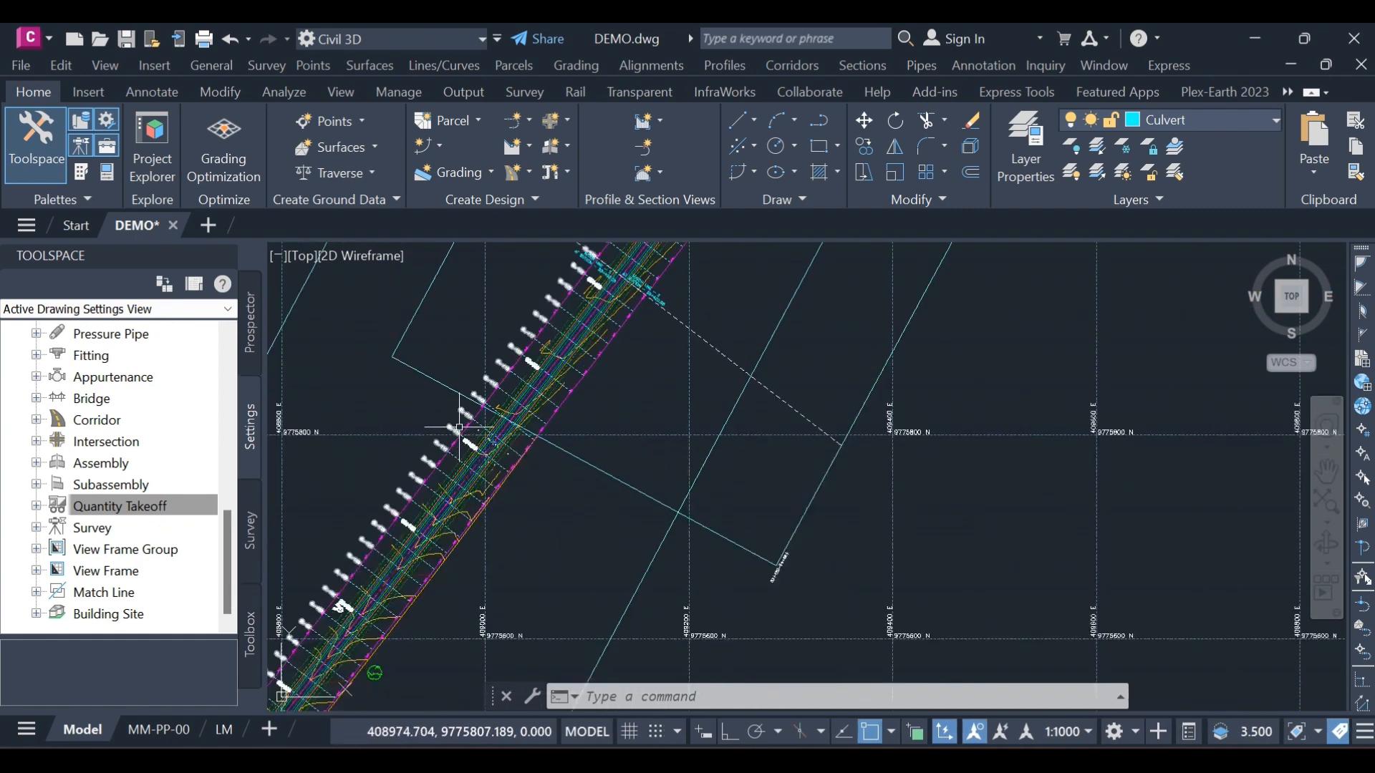
scroll(540, 411, "up", 3)
scroll(540, 411, "down", 6)
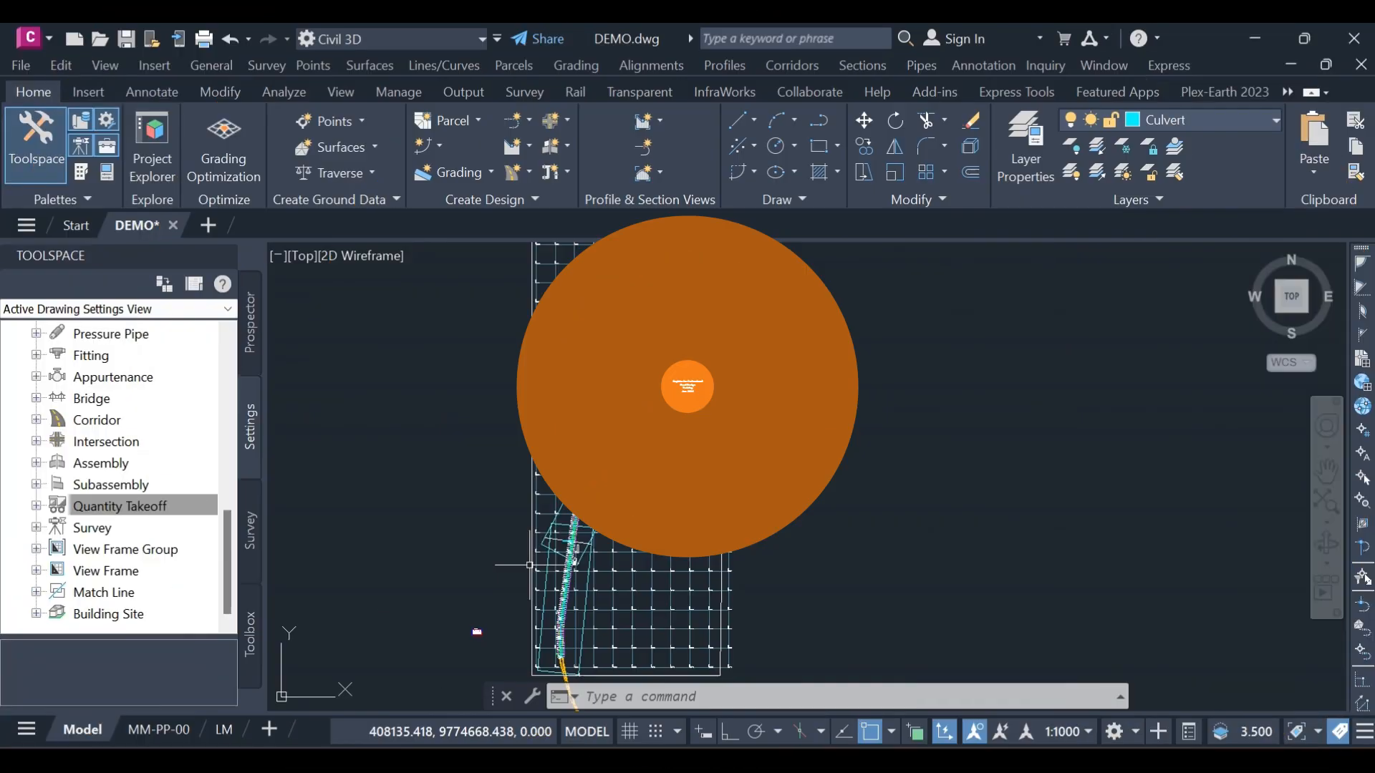
scroll(530, 565, "up", 8)
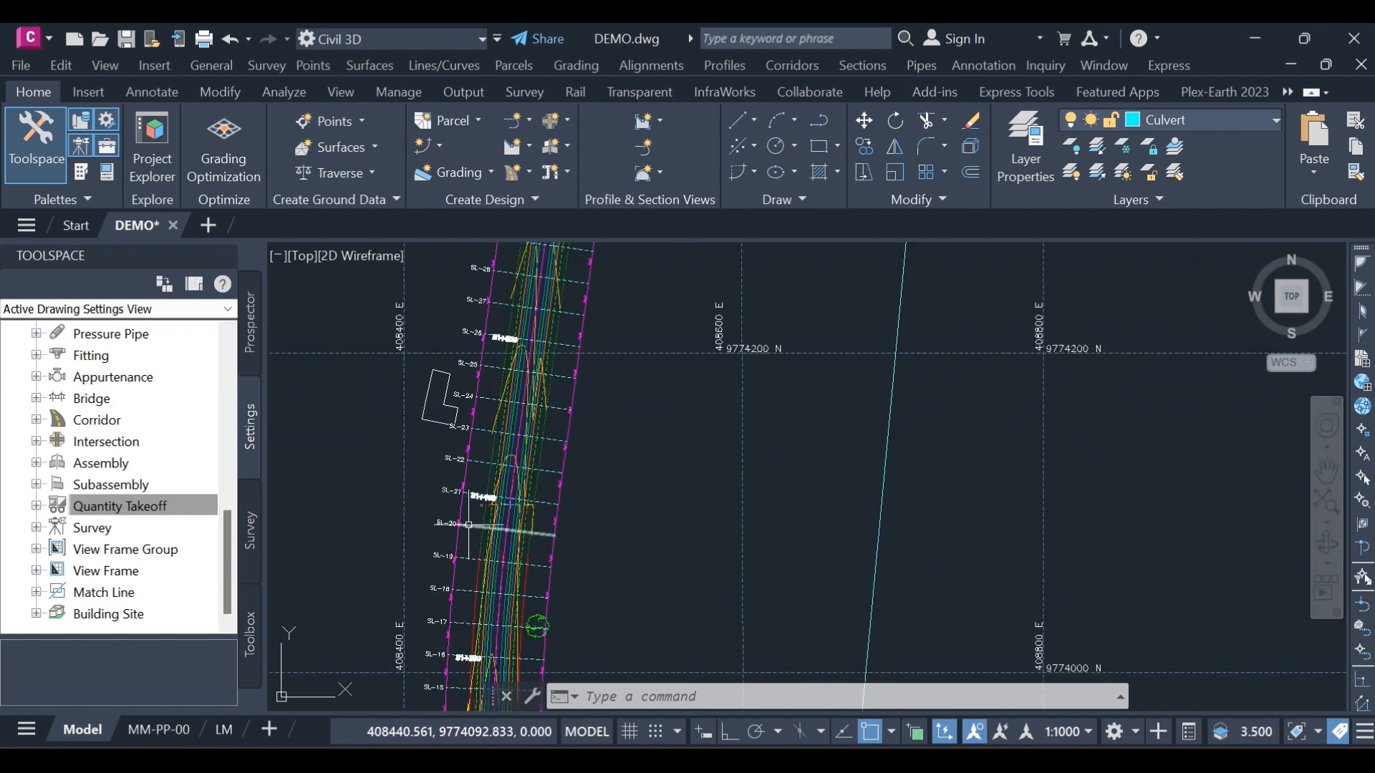
scroll(501, 529, "up", 2)
scroll(530, 527, "up", 2)
scroll(522, 515, "up", 4)
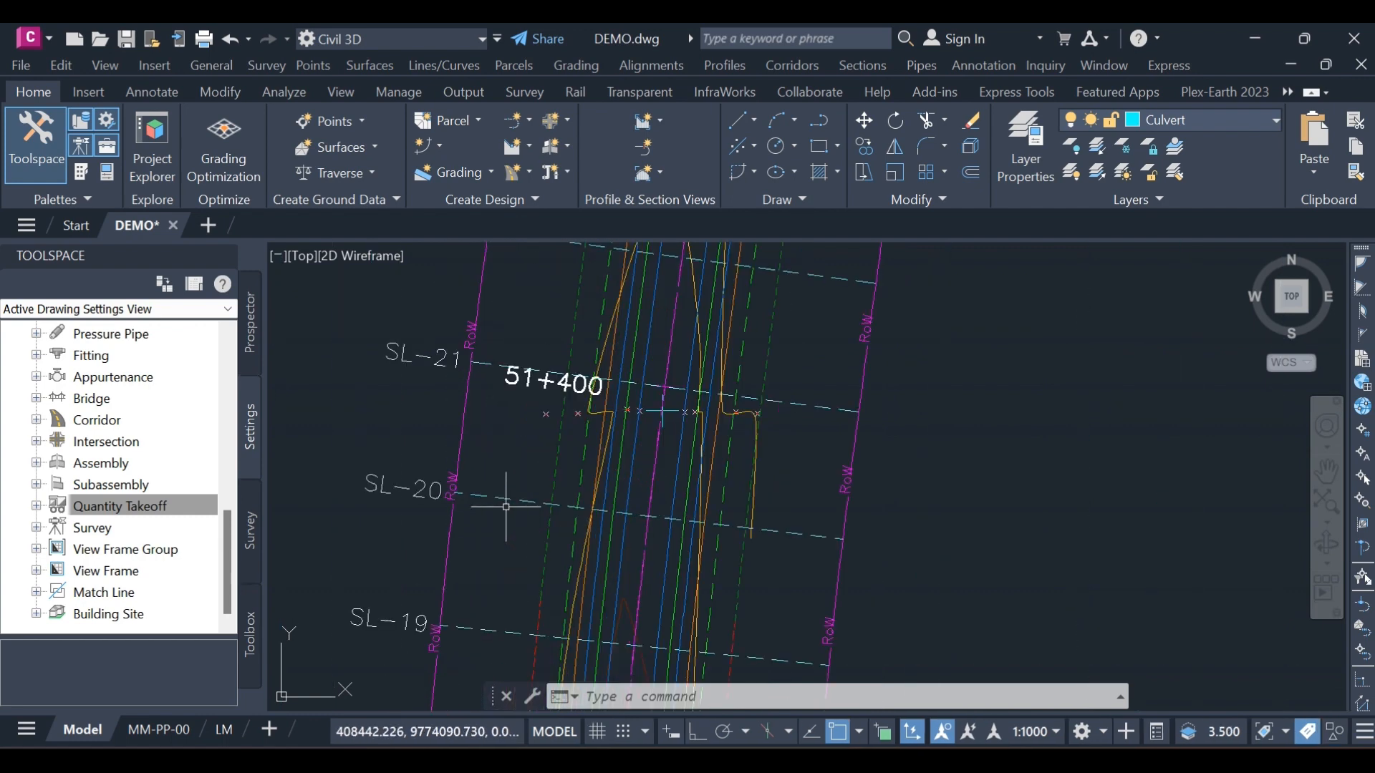
scroll(533, 501, "down", 6)
scroll(536, 516, "up", 3)
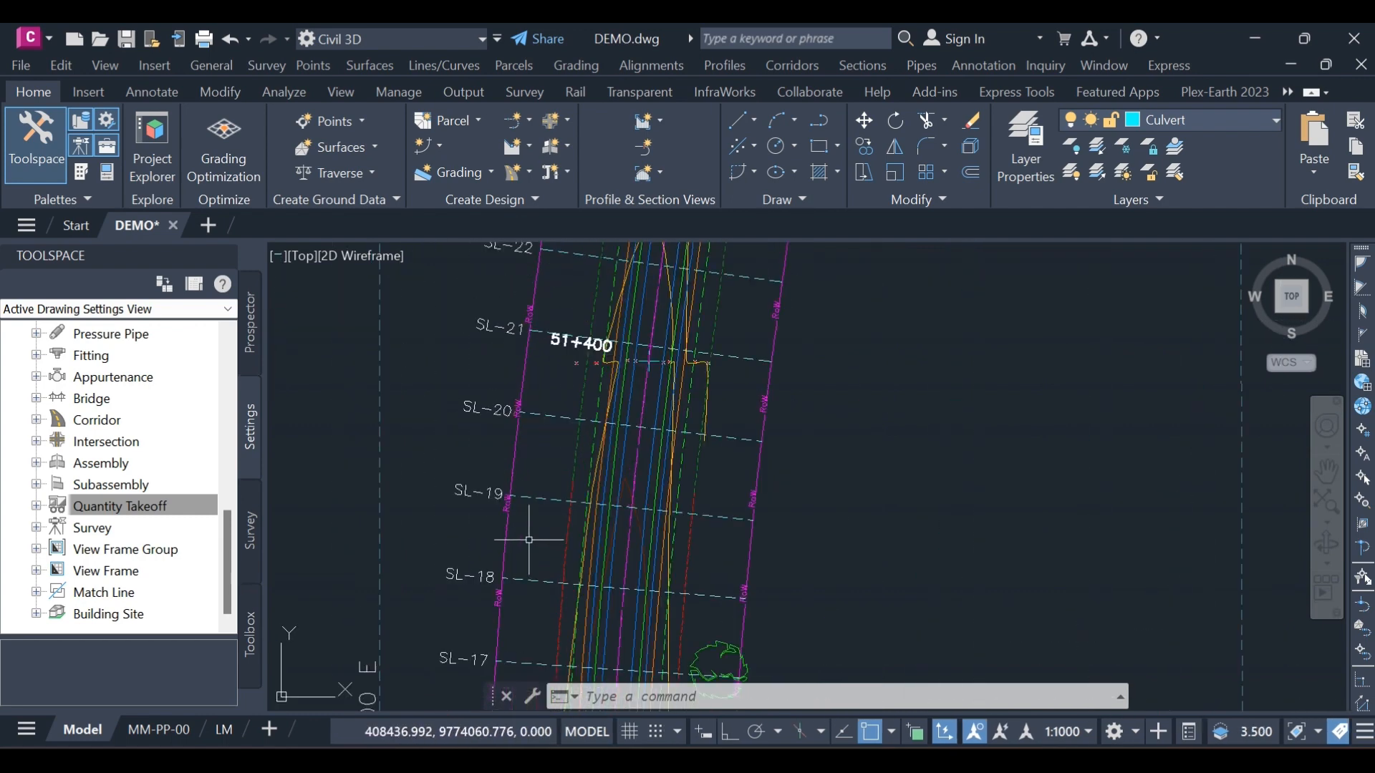
scroll(534, 501, "down", 3)
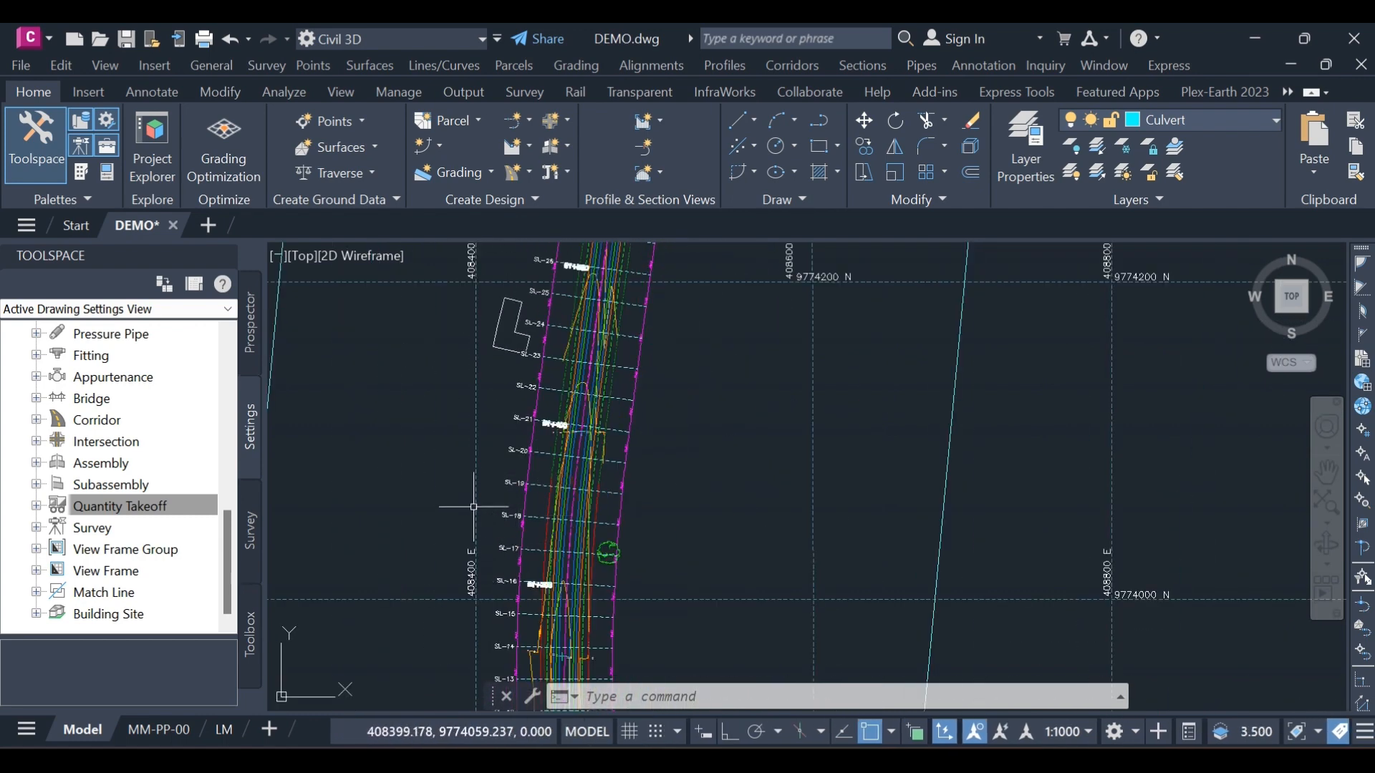
scroll(464, 511, "down", 2)
scroll(623, 429, "down", 2)
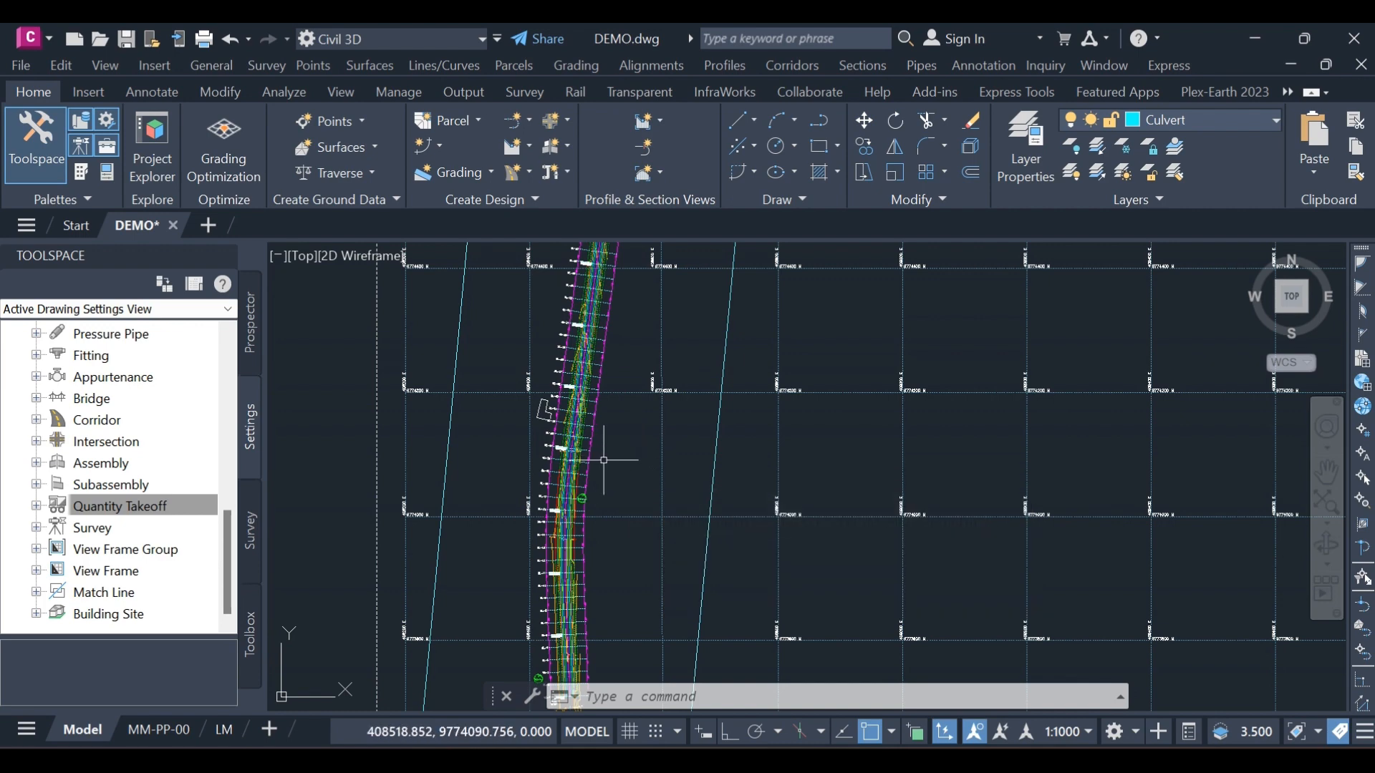
mouse_move(608, 451)
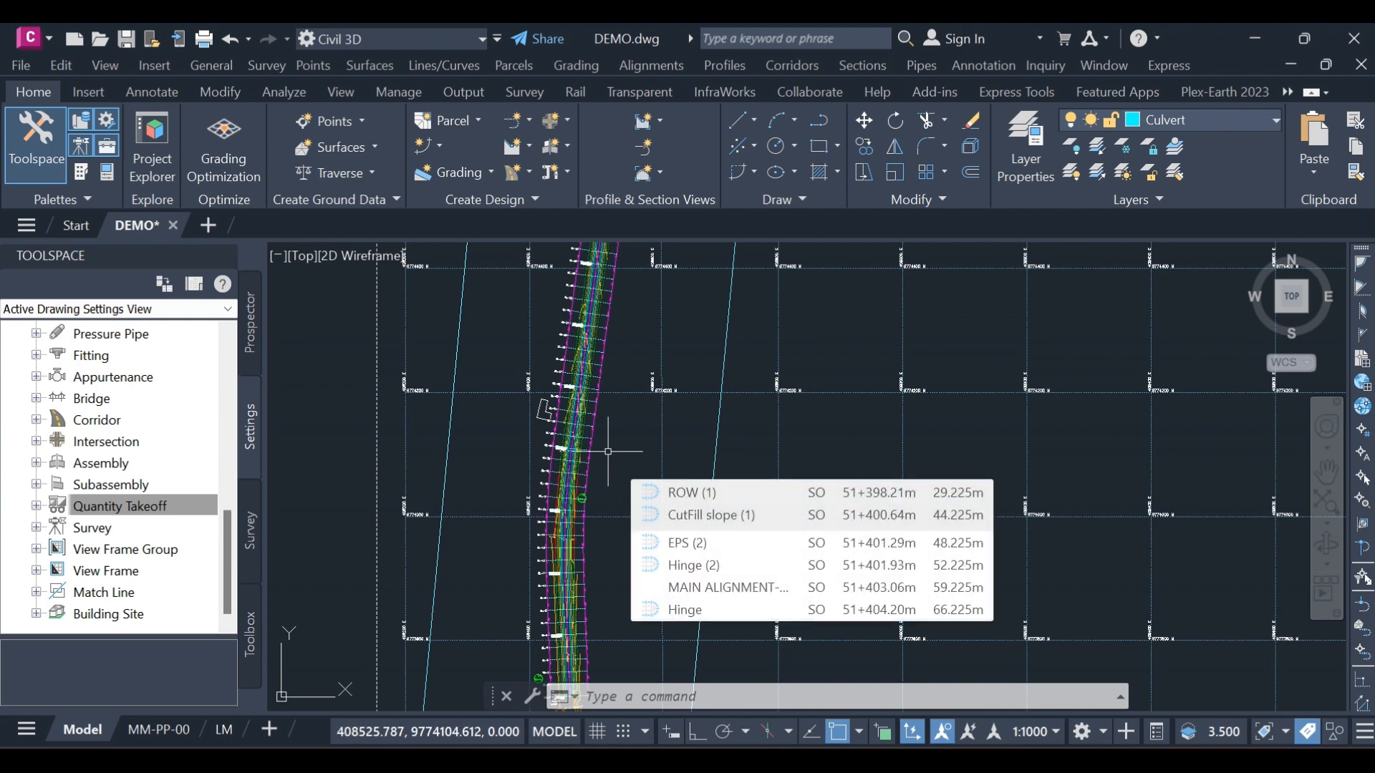
scroll(608, 452, "down", 5)
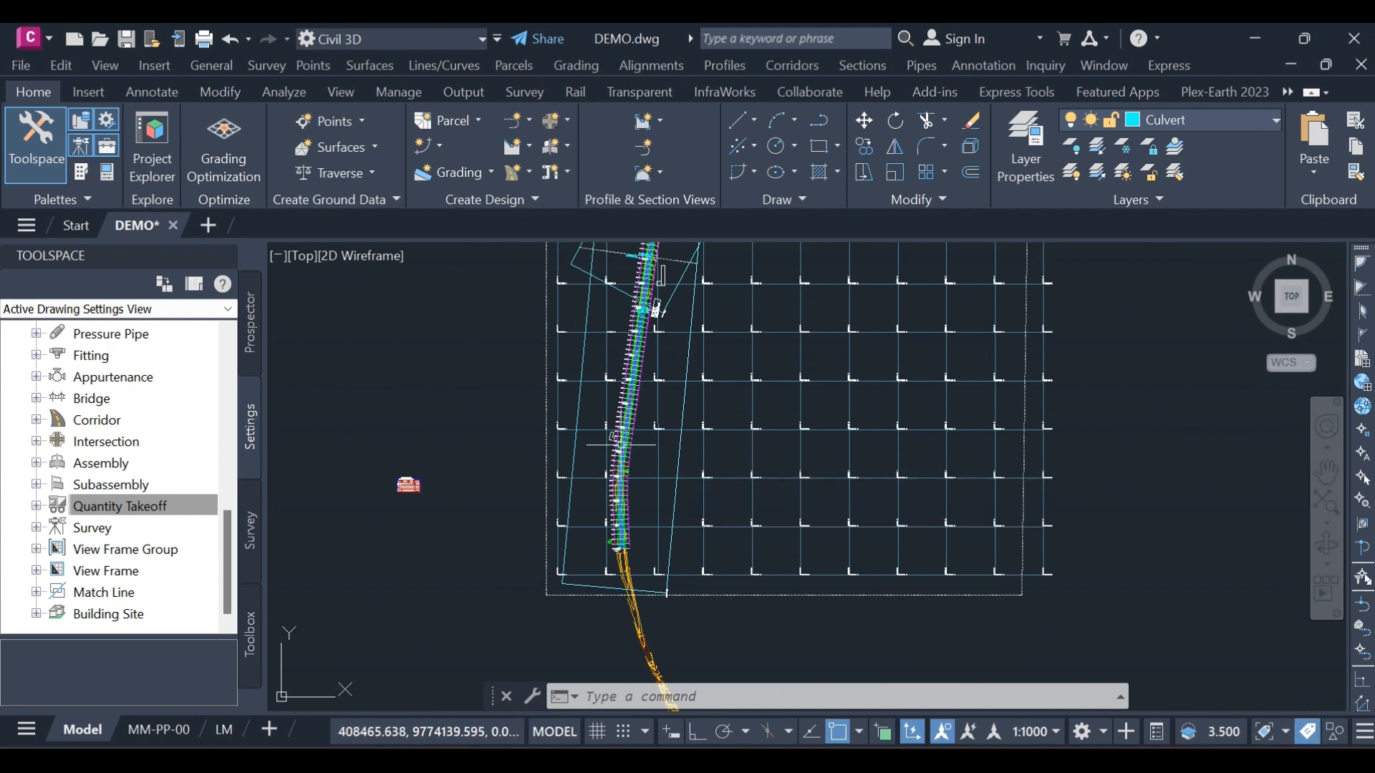
scroll(621, 437, "up", 2)
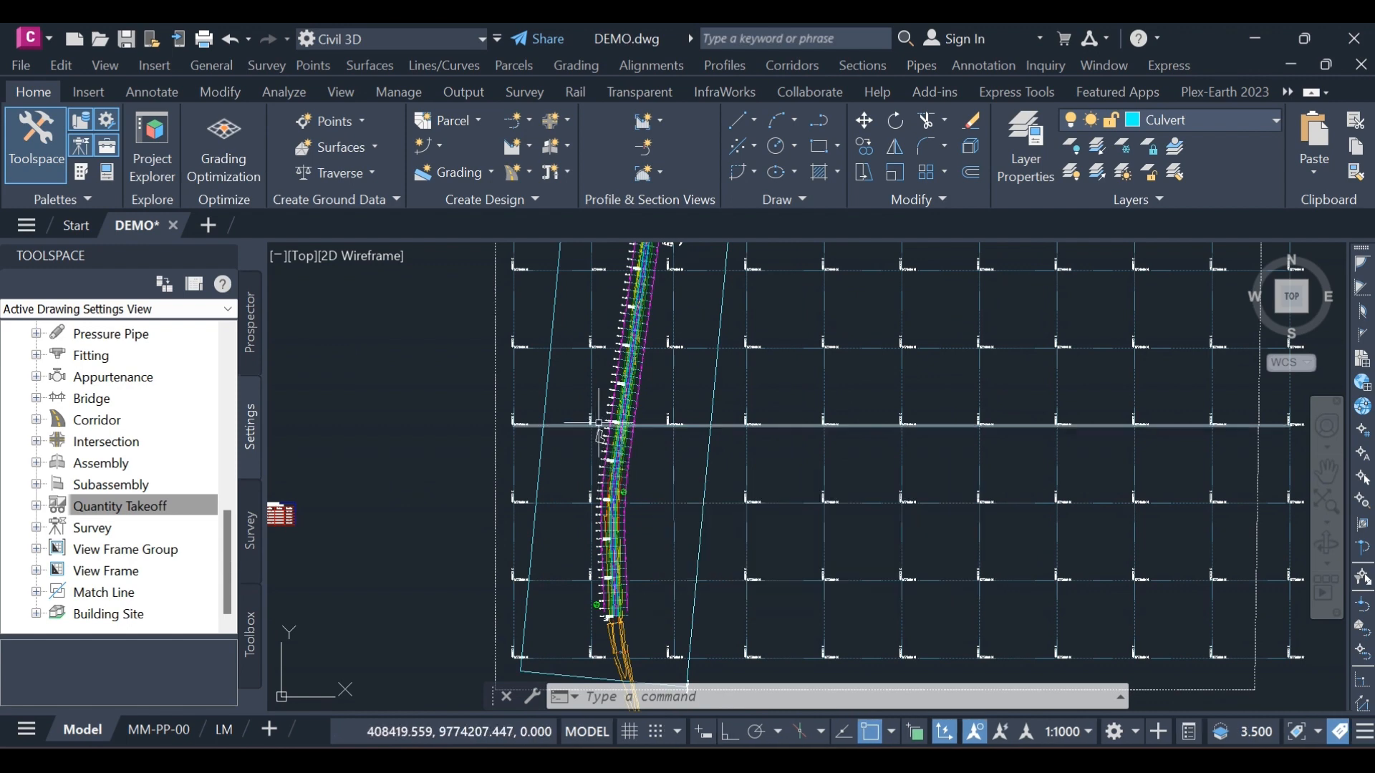
mouse_move(598, 423)
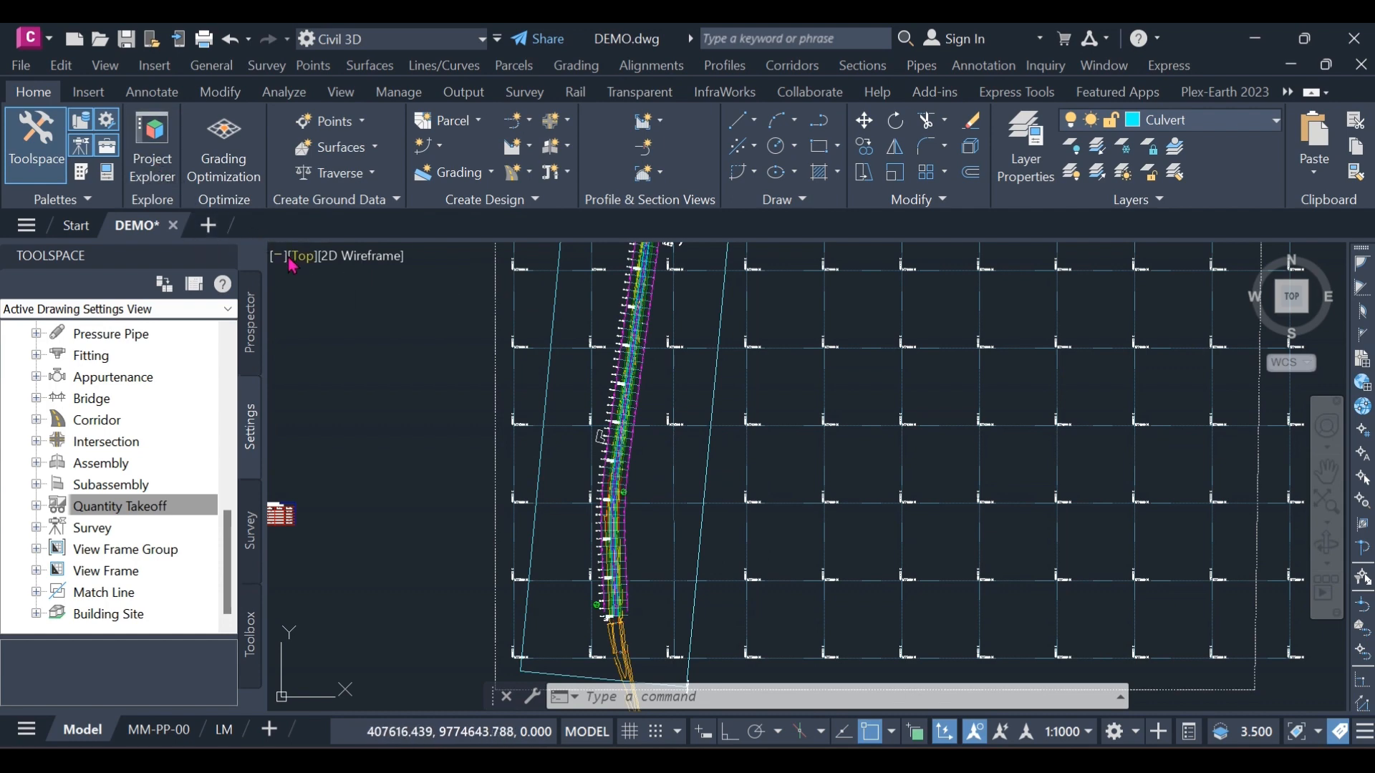
scroll(393, 358, "down", 2)
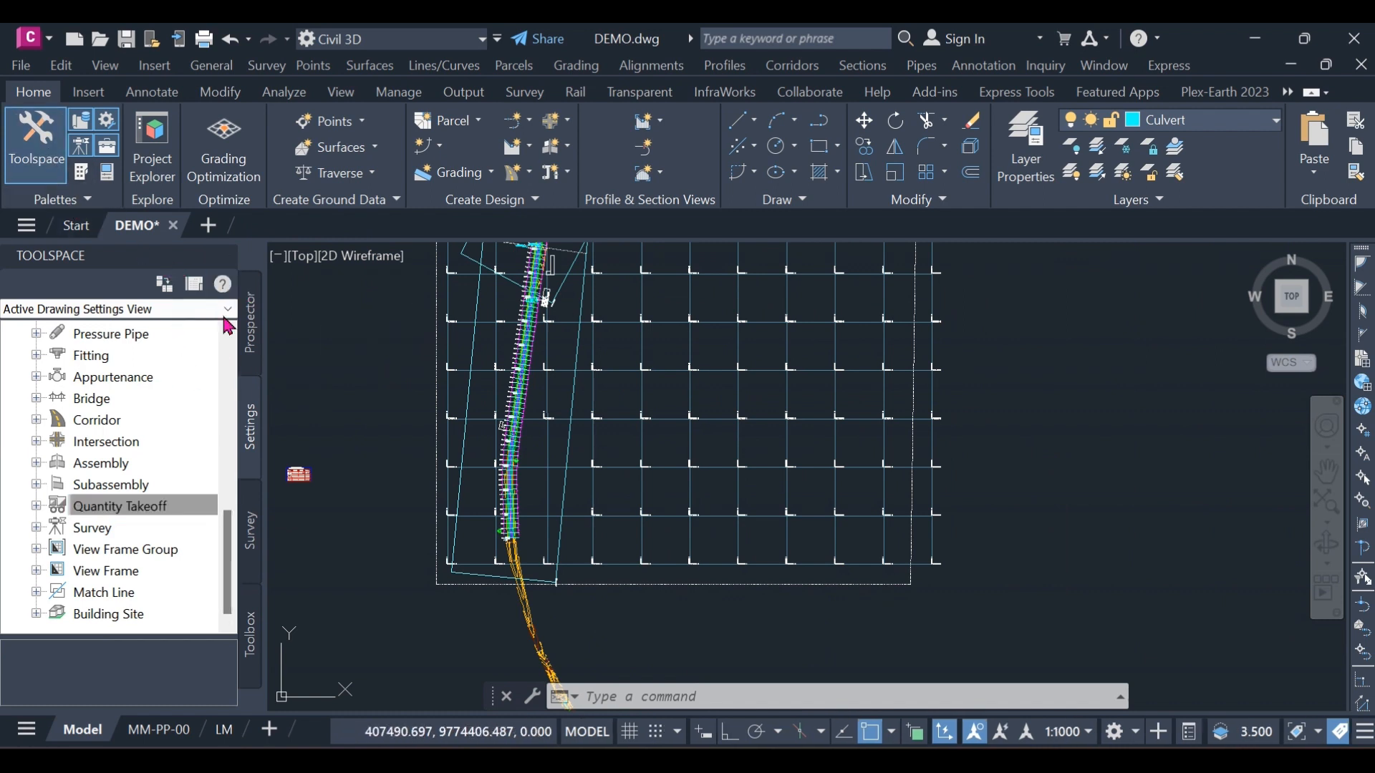
left_click(251, 351)
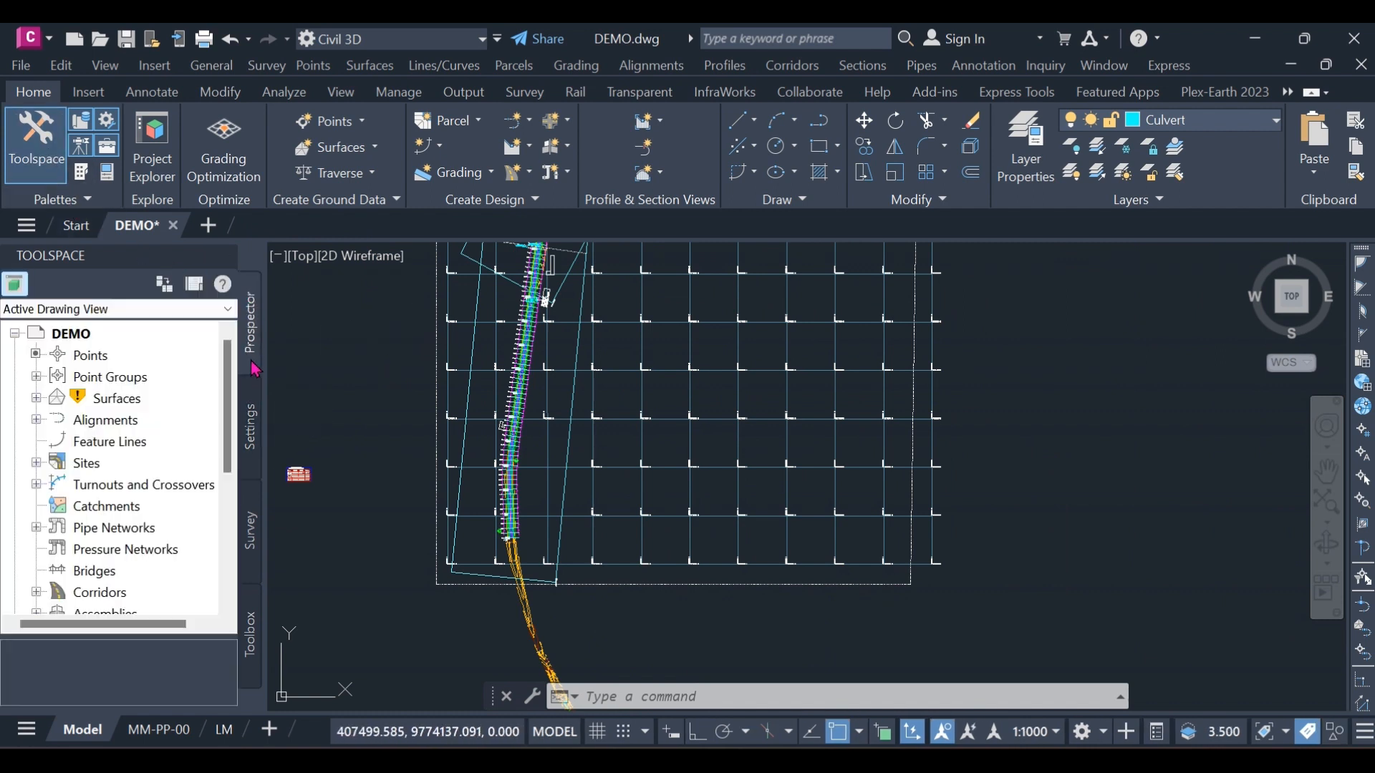
left_click(42, 150)
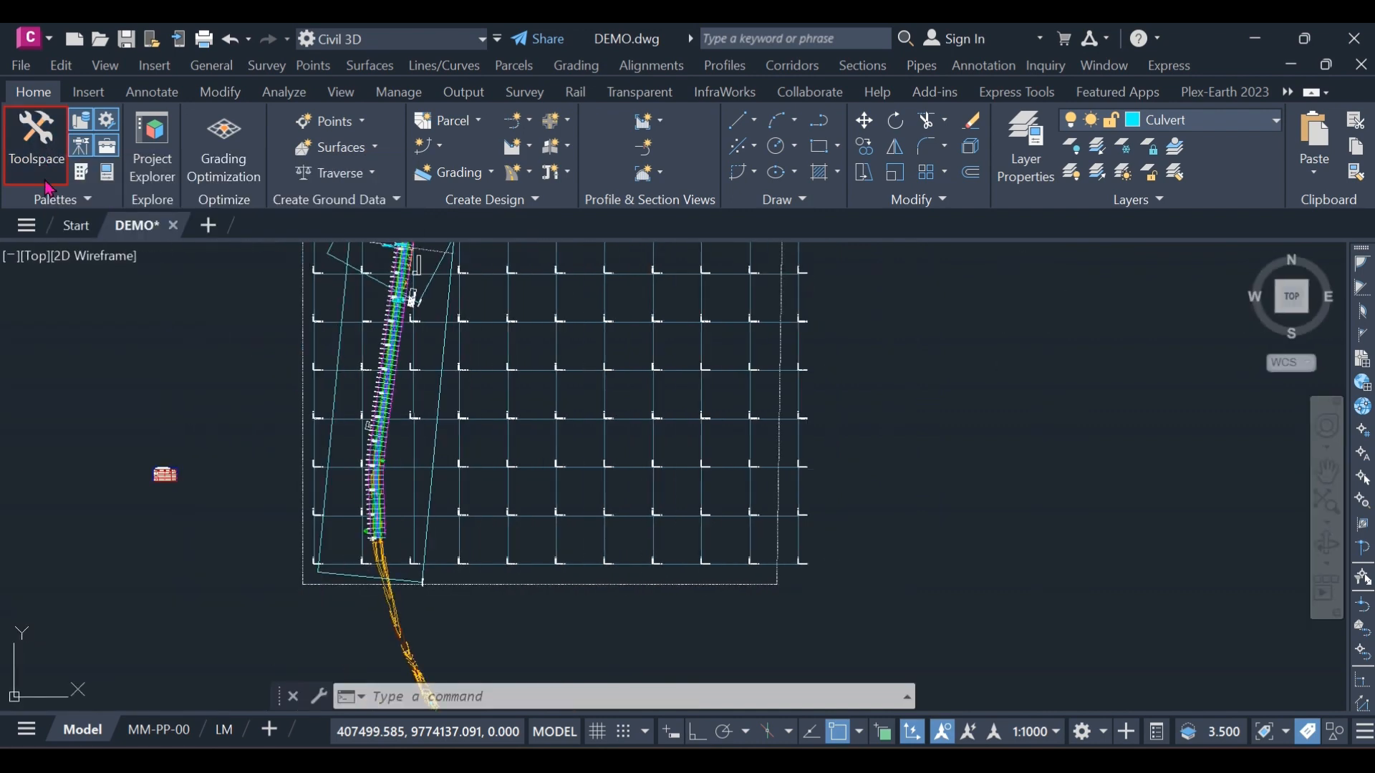
left_click(41, 159)
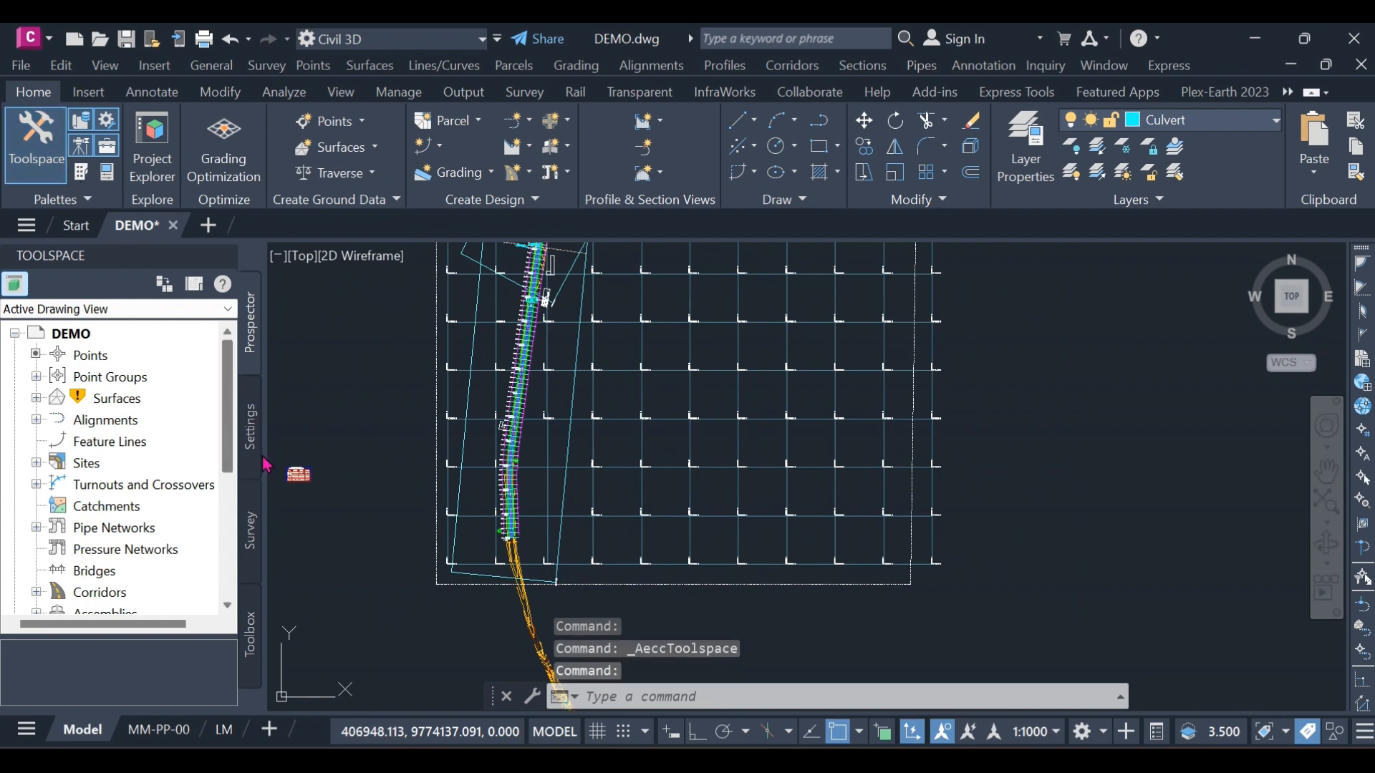
Go to the drawing's settings tree and expand Quantity Takeoff down to the entries under Quantity Takeoff Criteria.
left_click(252, 447)
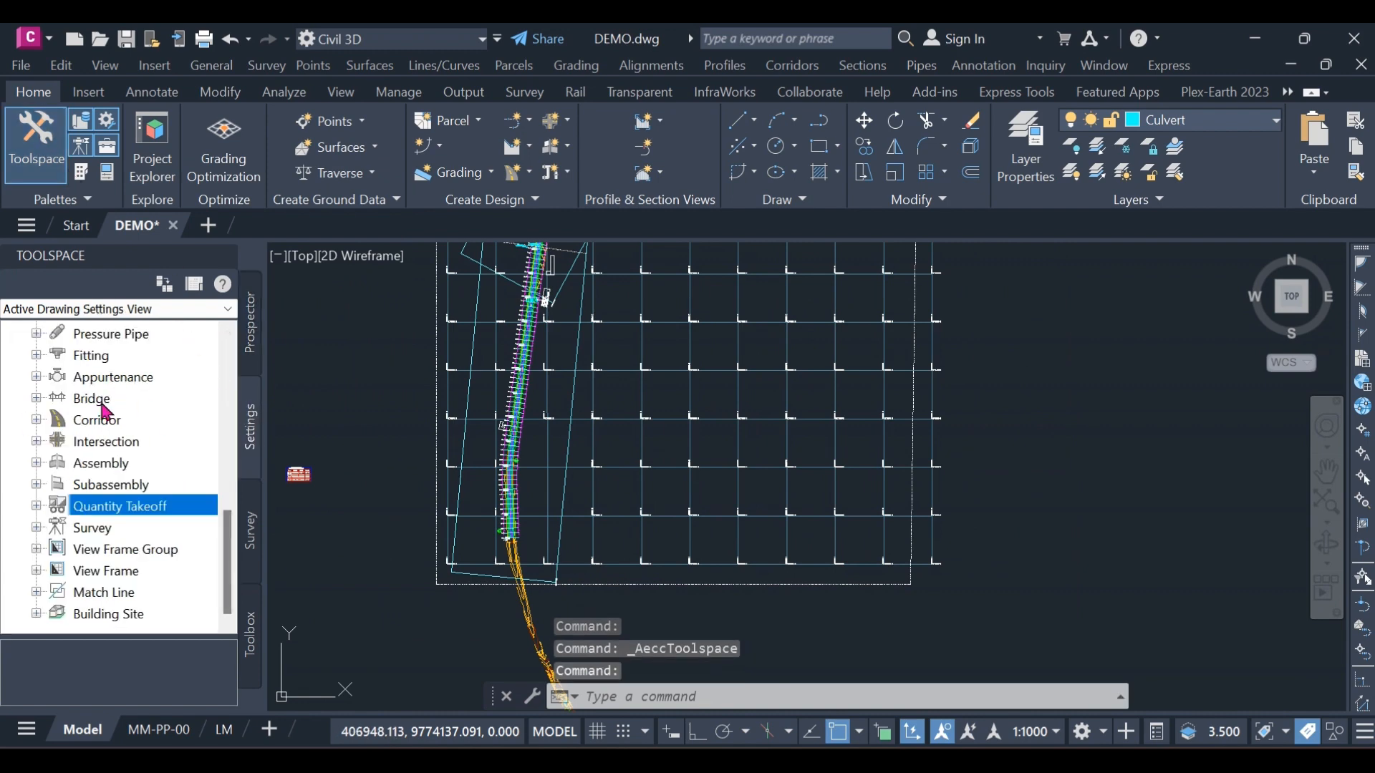
scroll(175, 428, "up", 3)
scroll(175, 427, "up", 5)
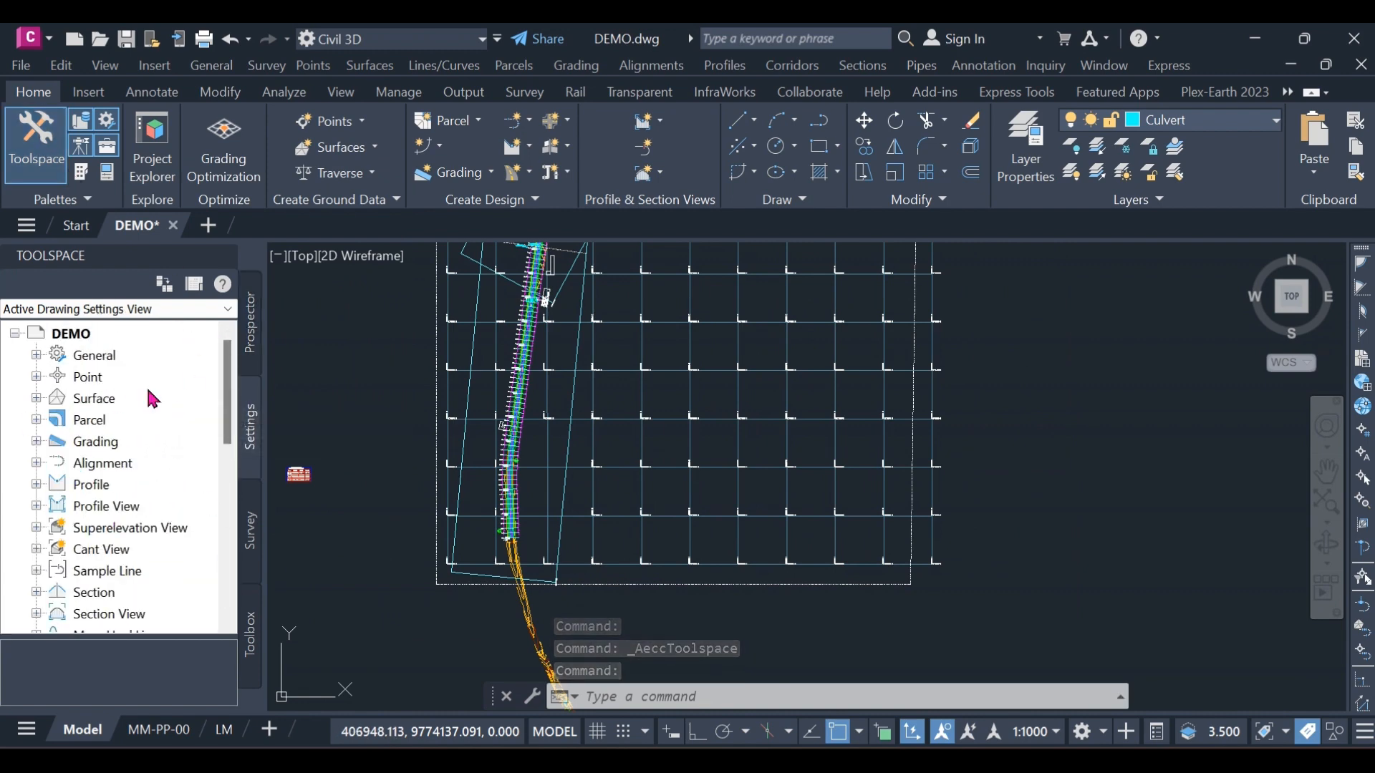
scroll(109, 439, "down", 1)
scroll(109, 439, "down", 2)
scroll(163, 433, "down", 3)
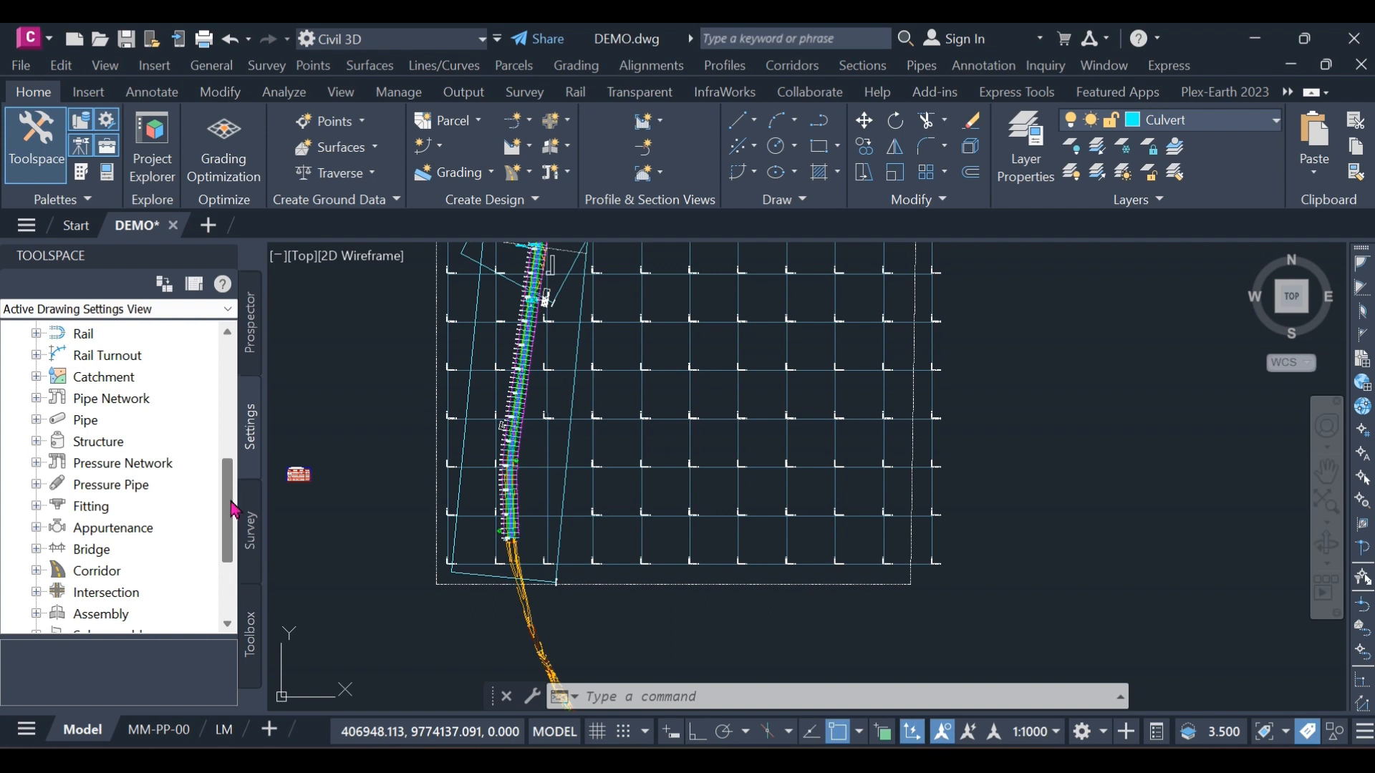
scroll(229, 510, "down", 1)
scroll(229, 510, "down", 6)
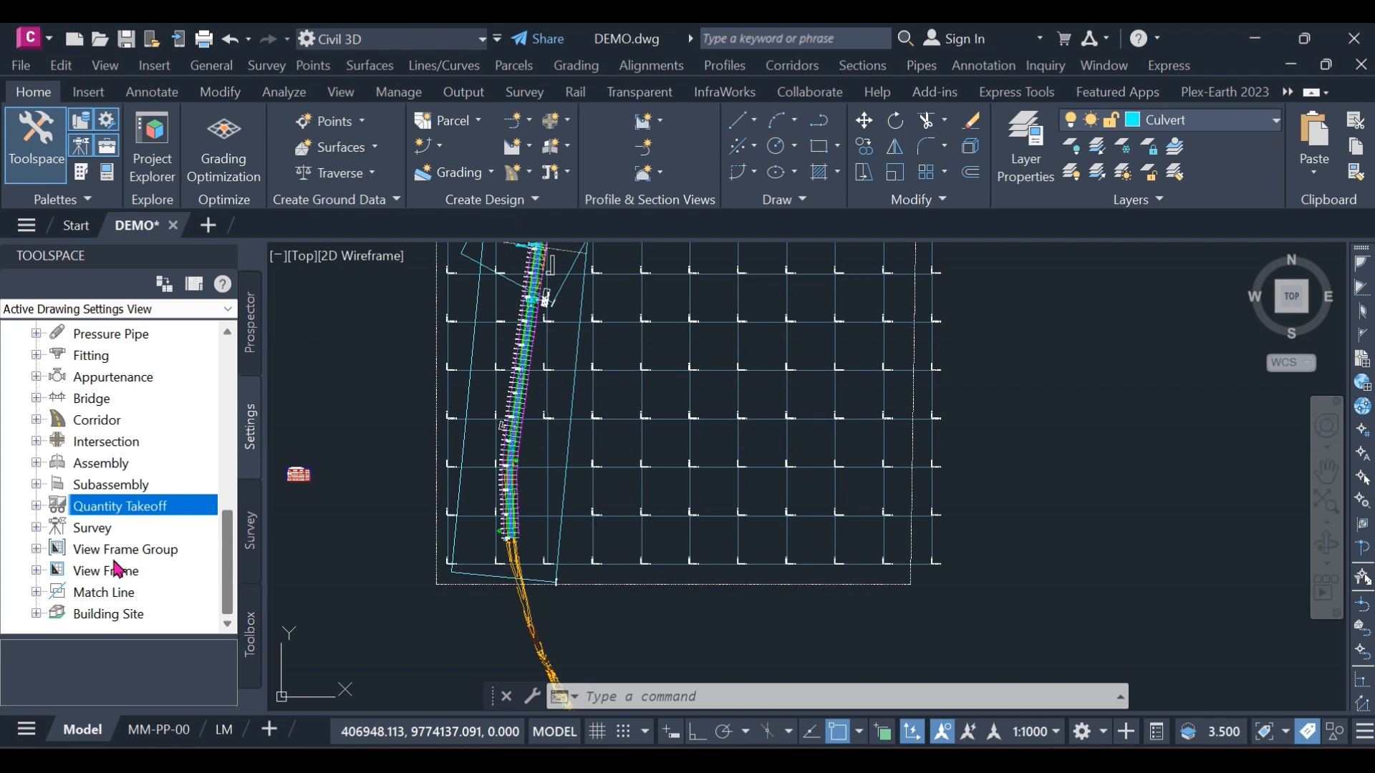
left_click(36, 505)
scroll(118, 427, "down", 4)
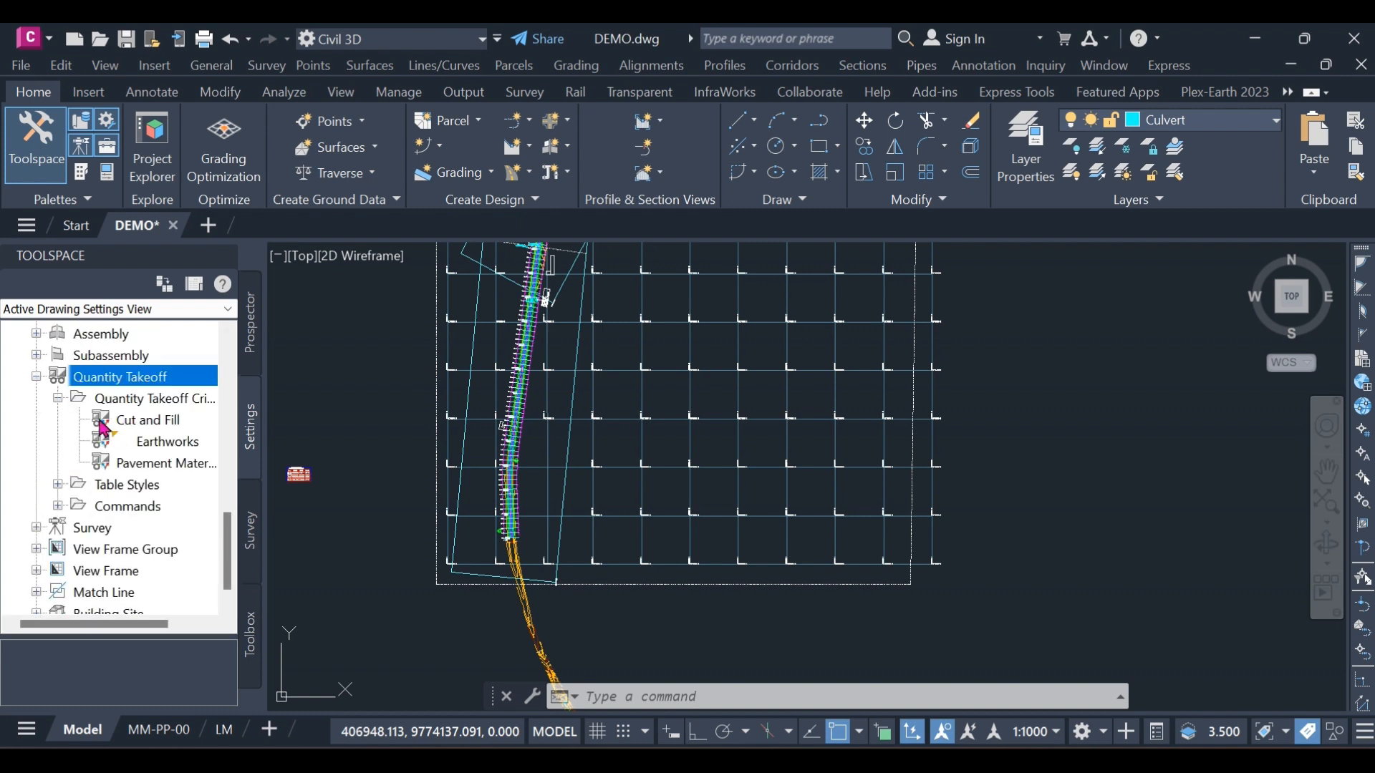
left_click(58, 398)
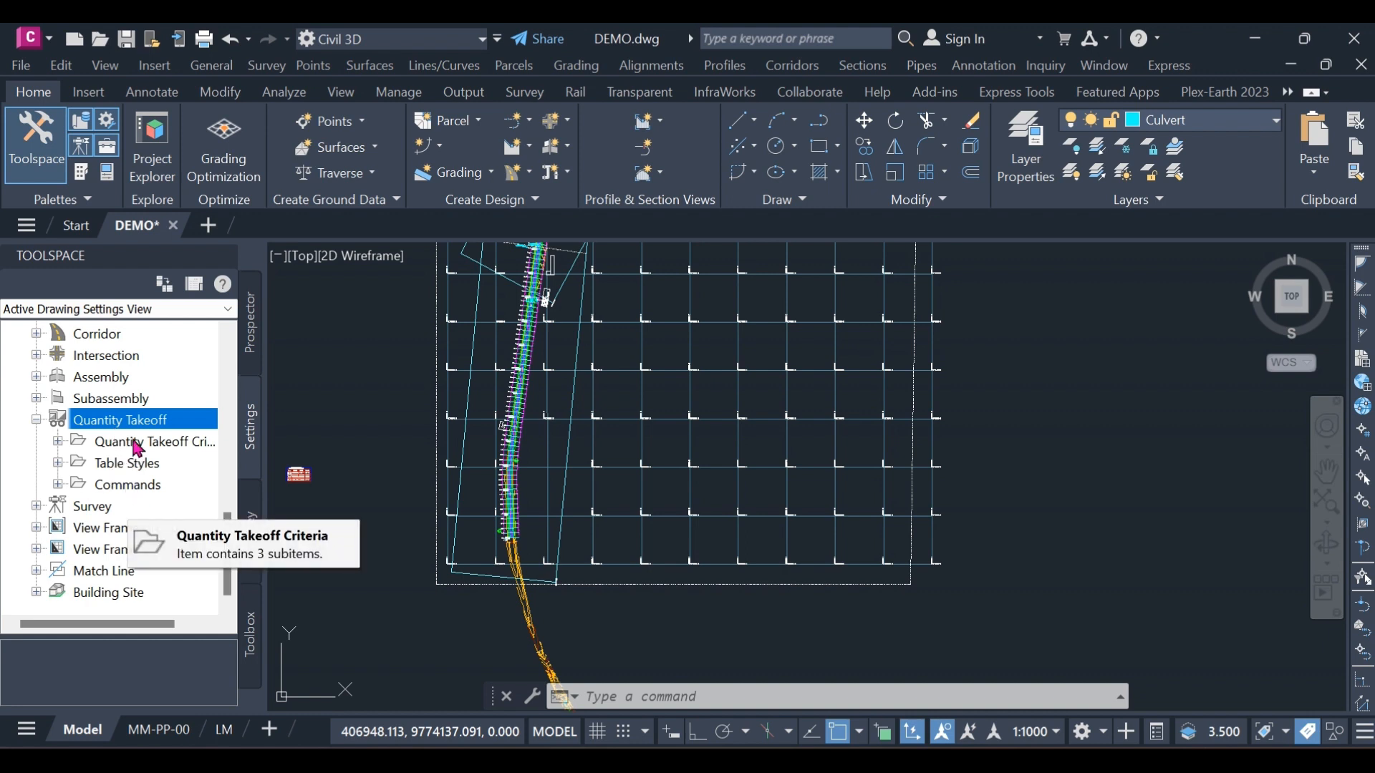
left_click_drag(136, 620, 158, 633)
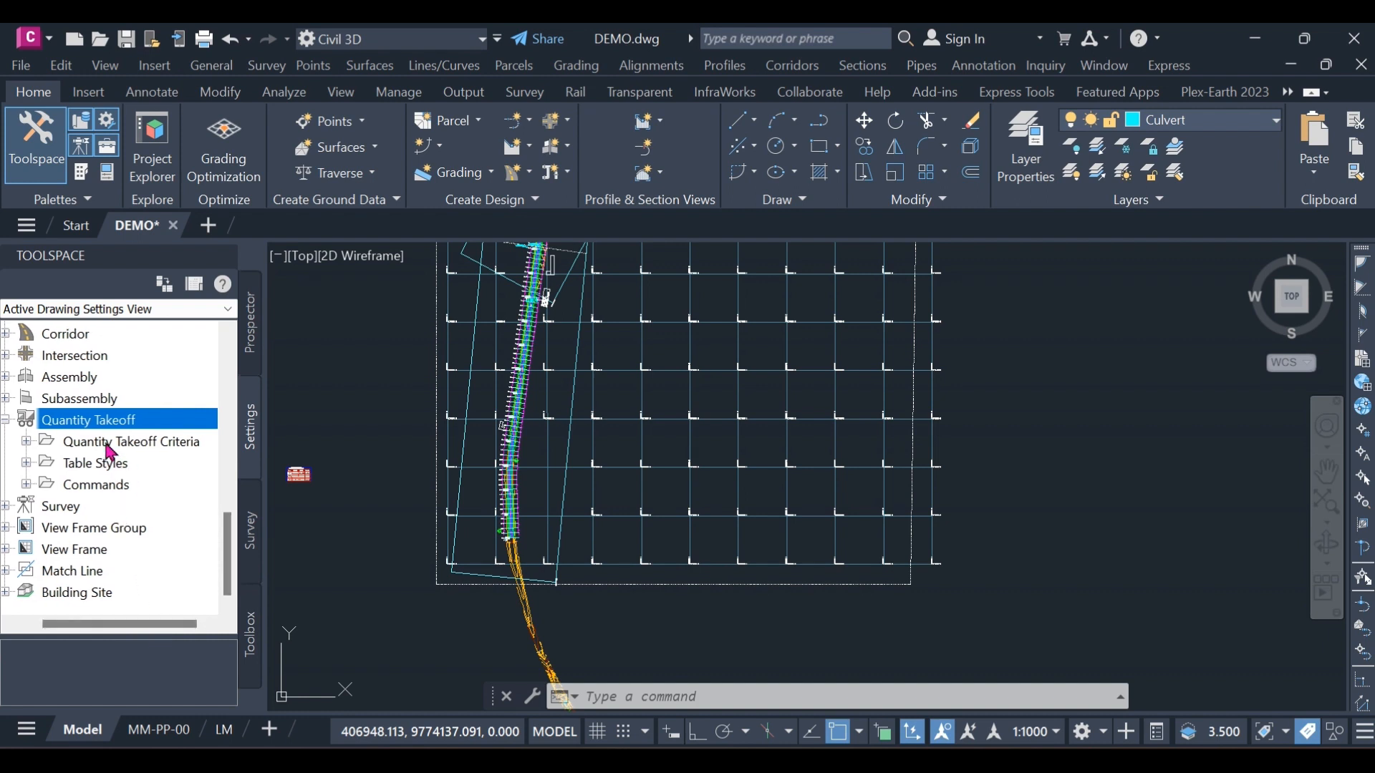
left_click(26, 442)
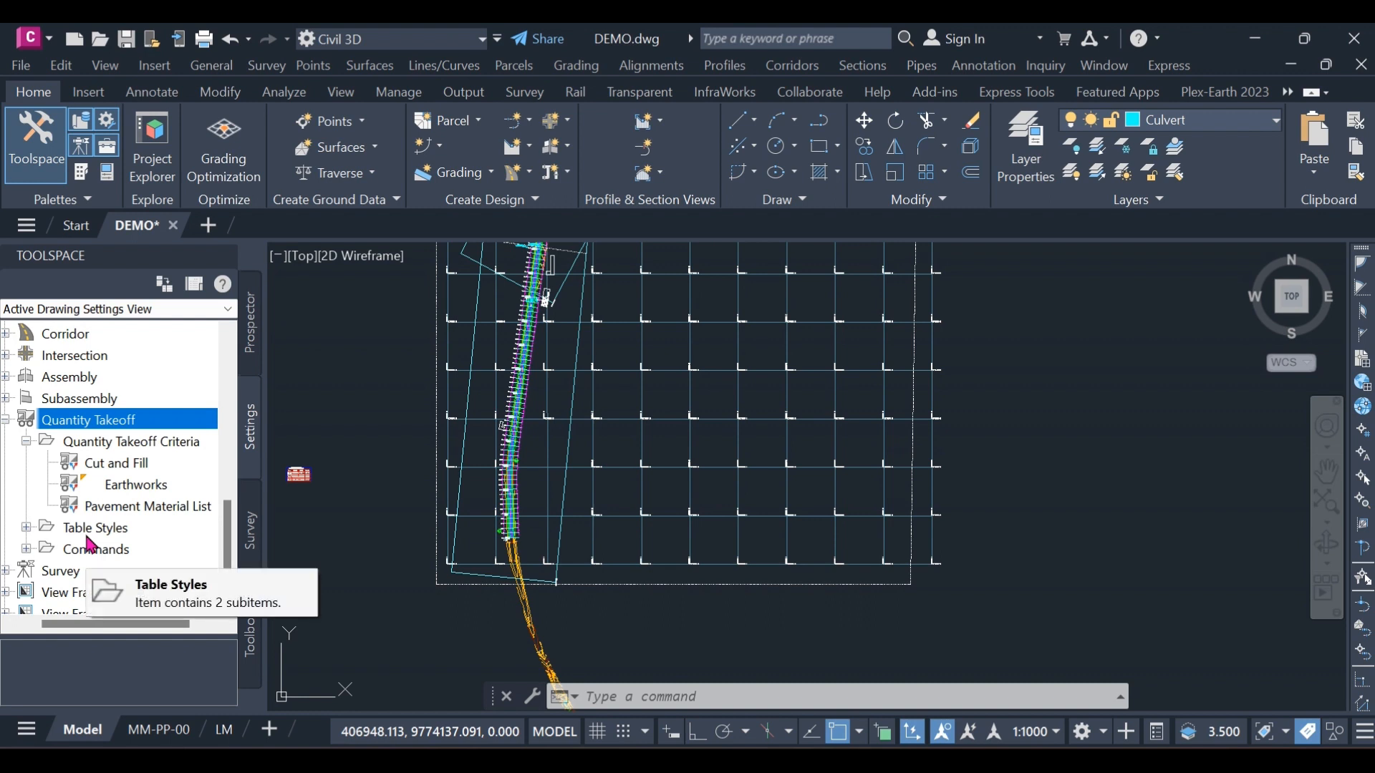
Open the Earthworks quantity takeoff criteria for editing.
left_click(139, 464)
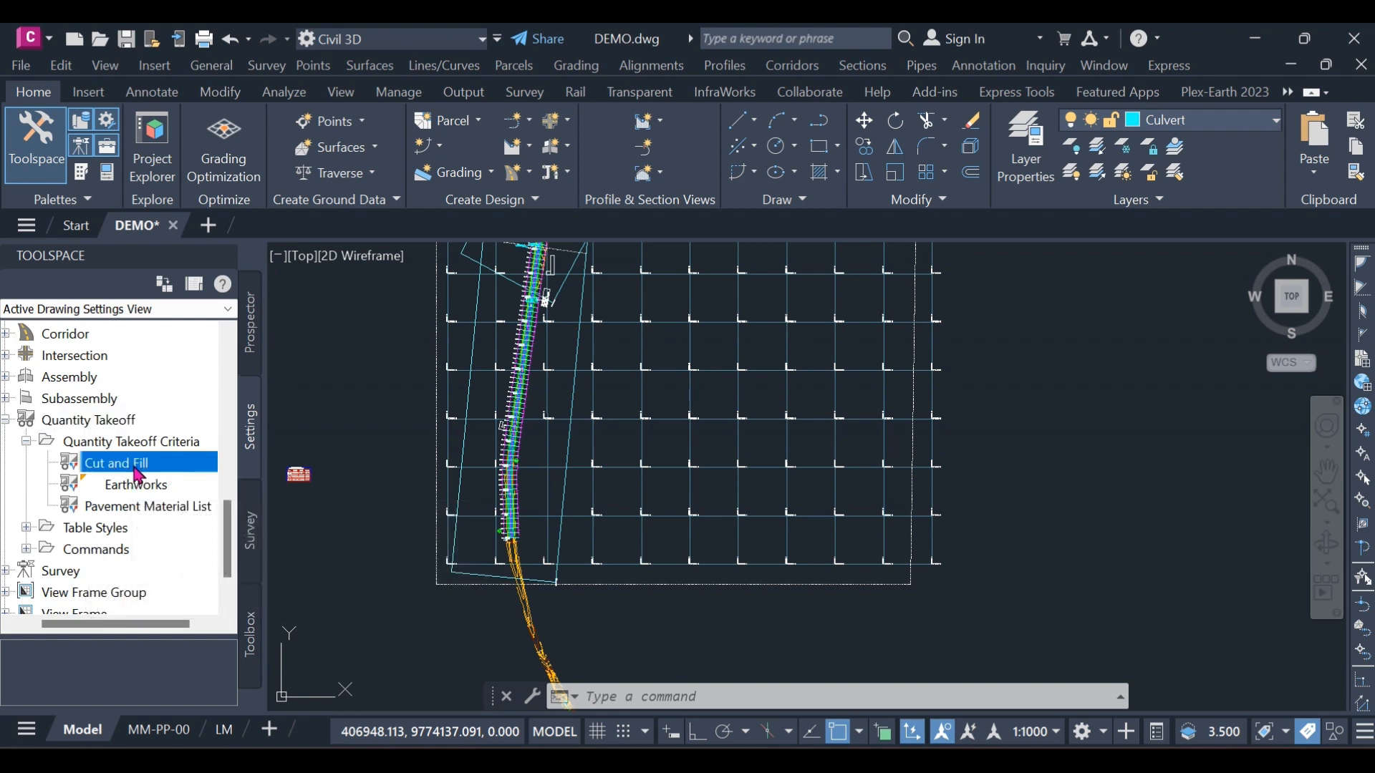
left_click(146, 487)
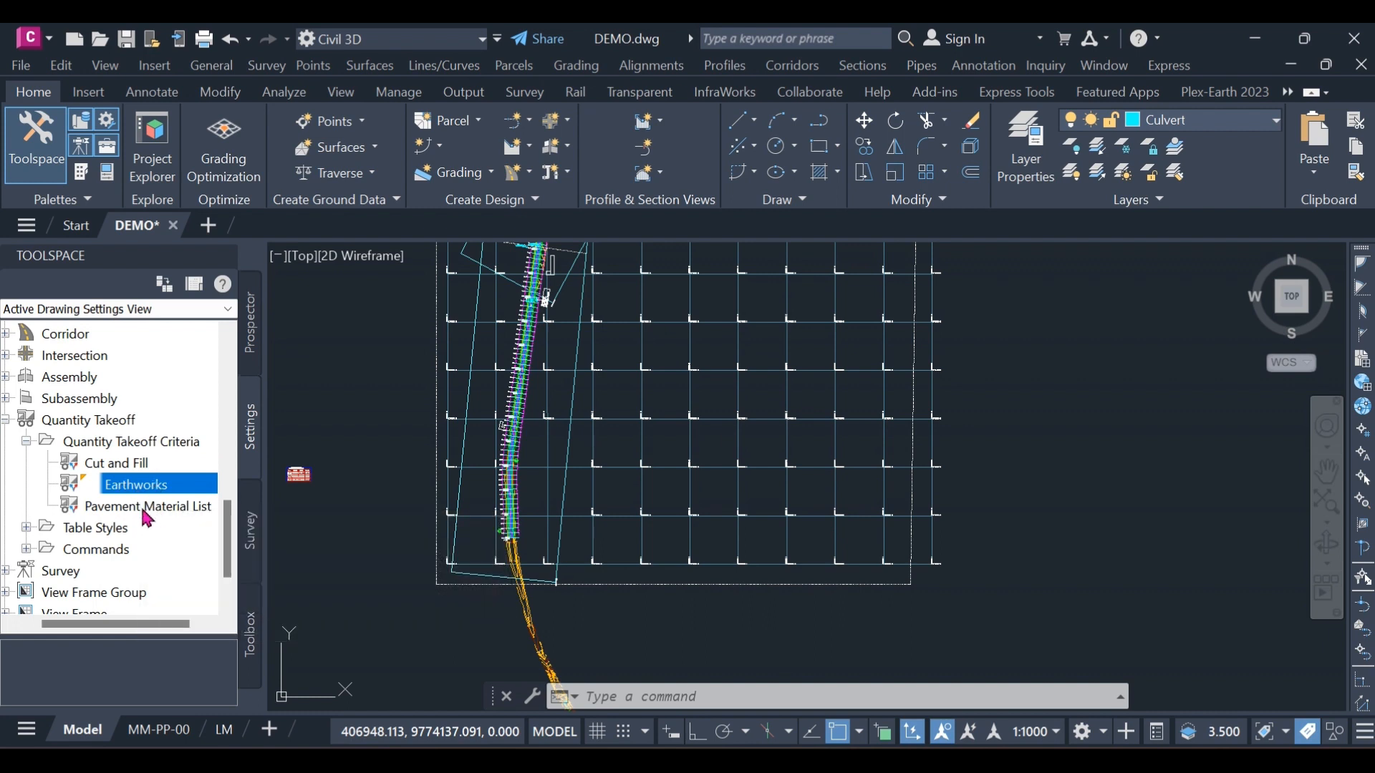
left_click(141, 503)
left_click(134, 485)
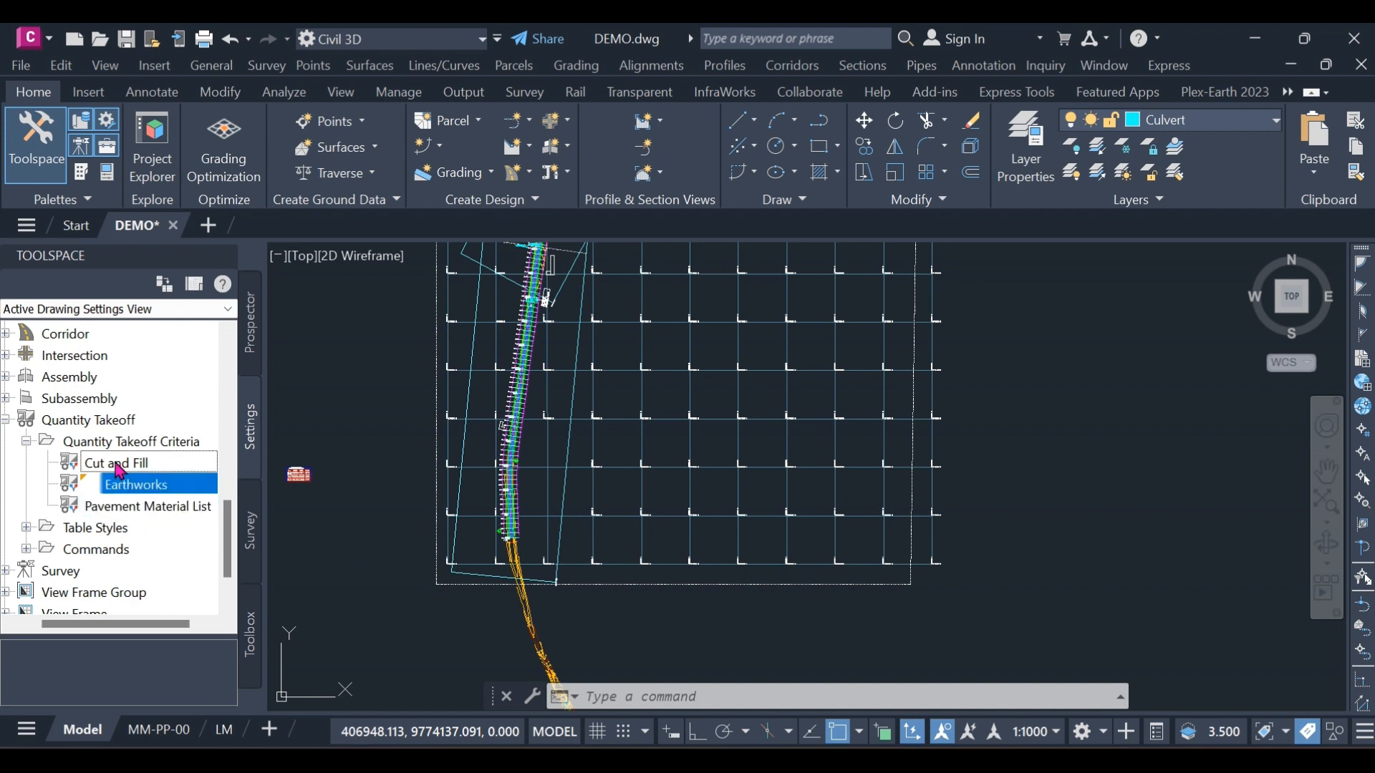
left_click(103, 470)
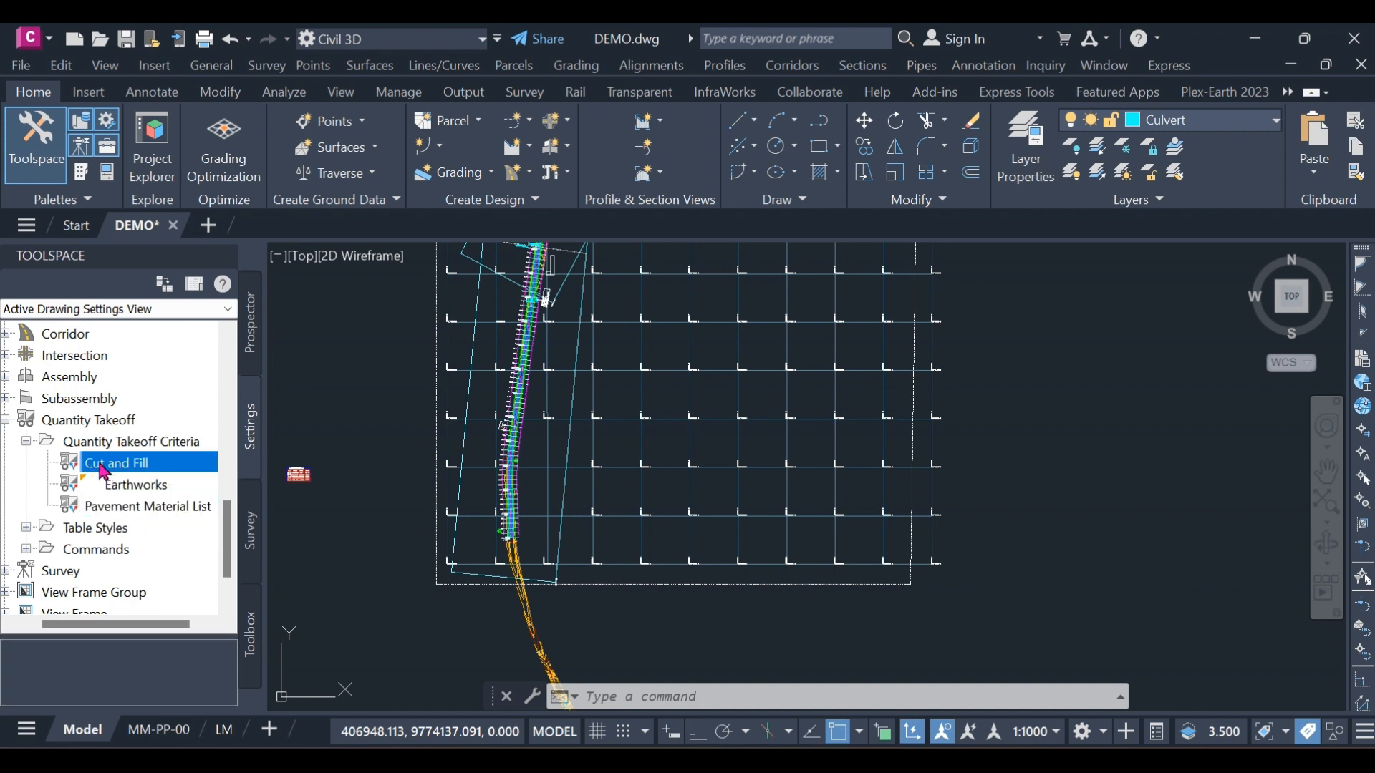
left_click(140, 486)
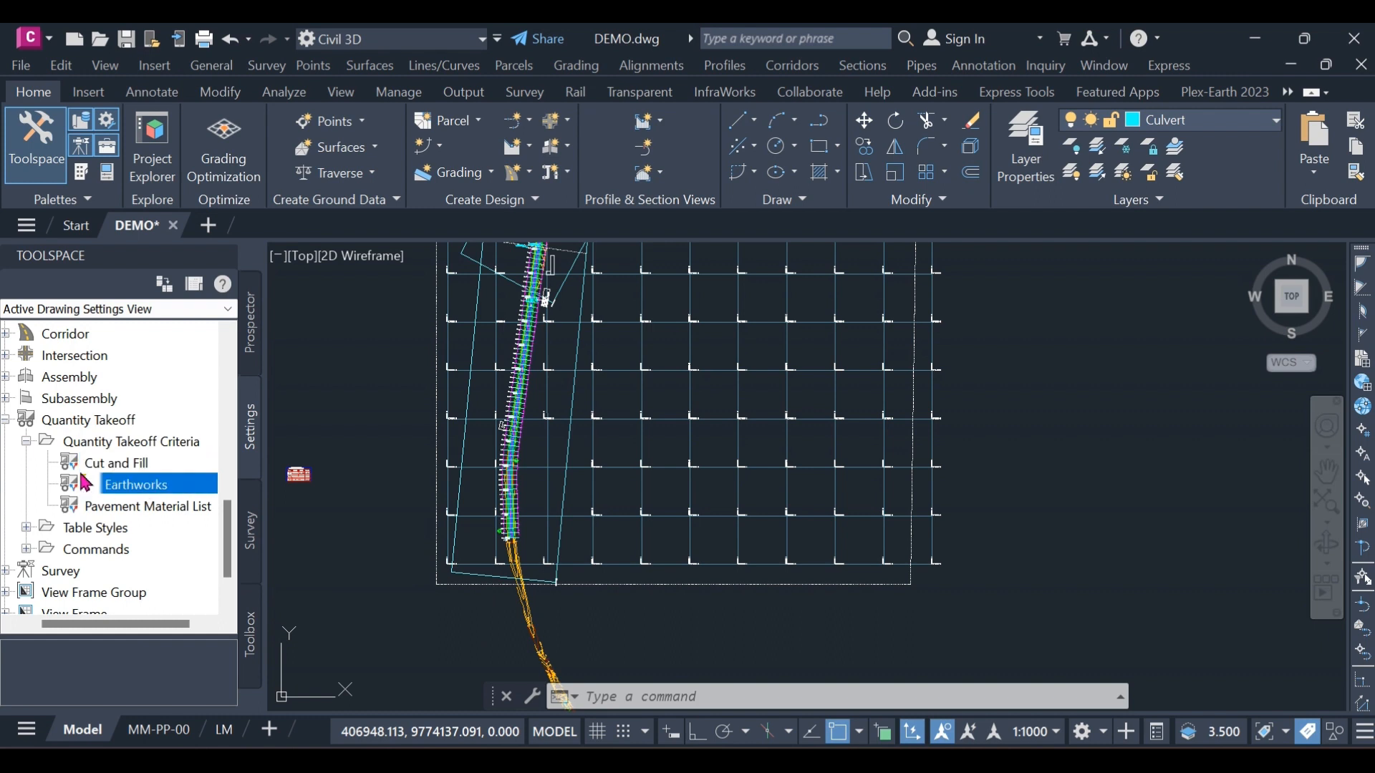
double_click(134, 487)
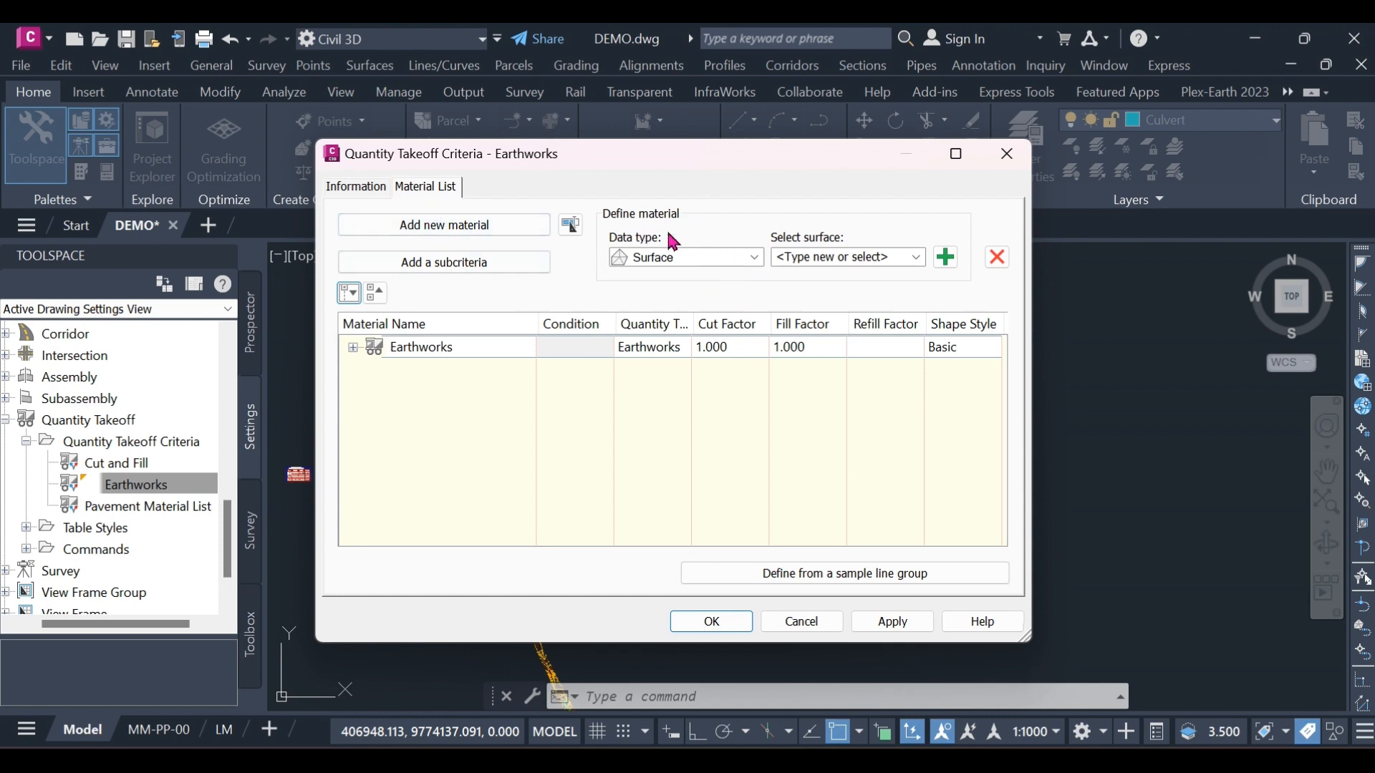
Examine the data type options and the Earthworks material's Existing Ground and Datum surface conditions, and close the criteria without saving changes.
left_click(754, 257)
left_click(752, 258)
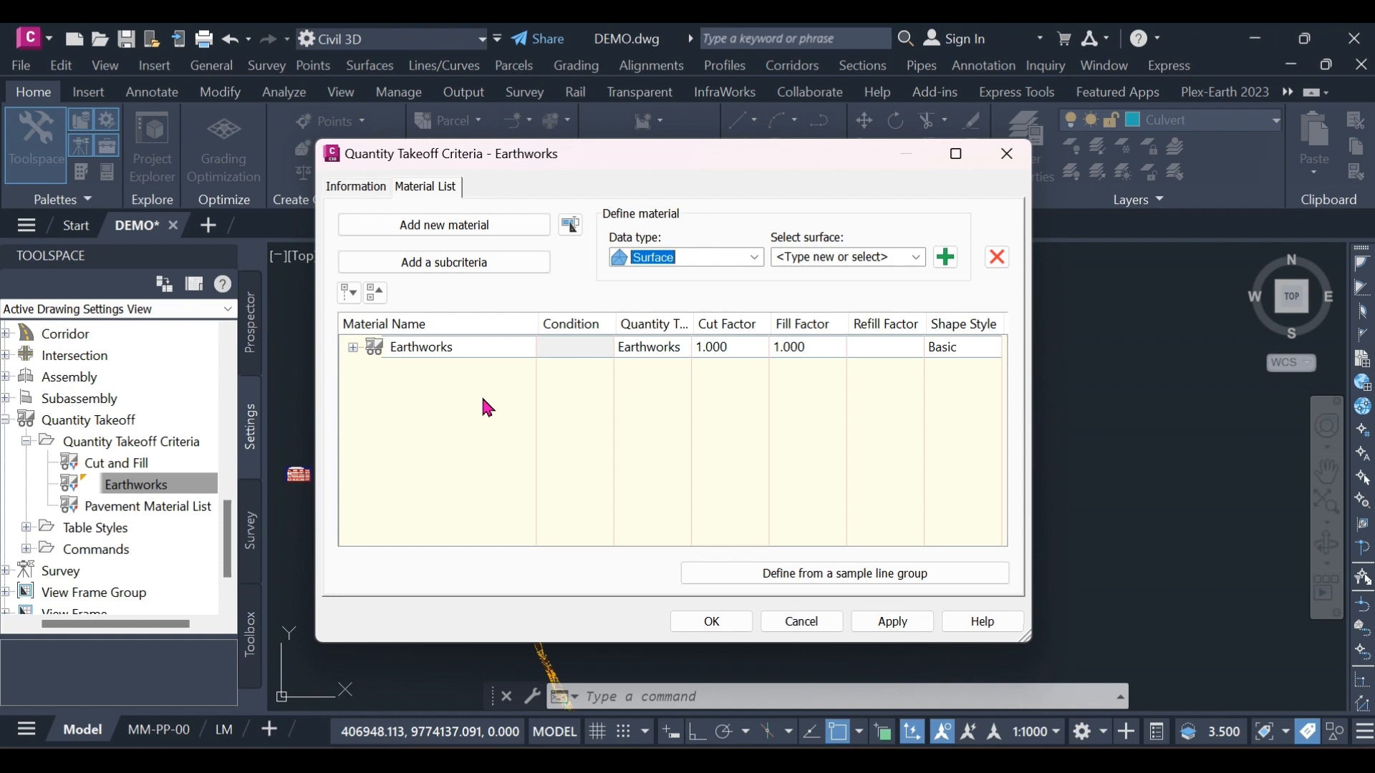
left_click(352, 348)
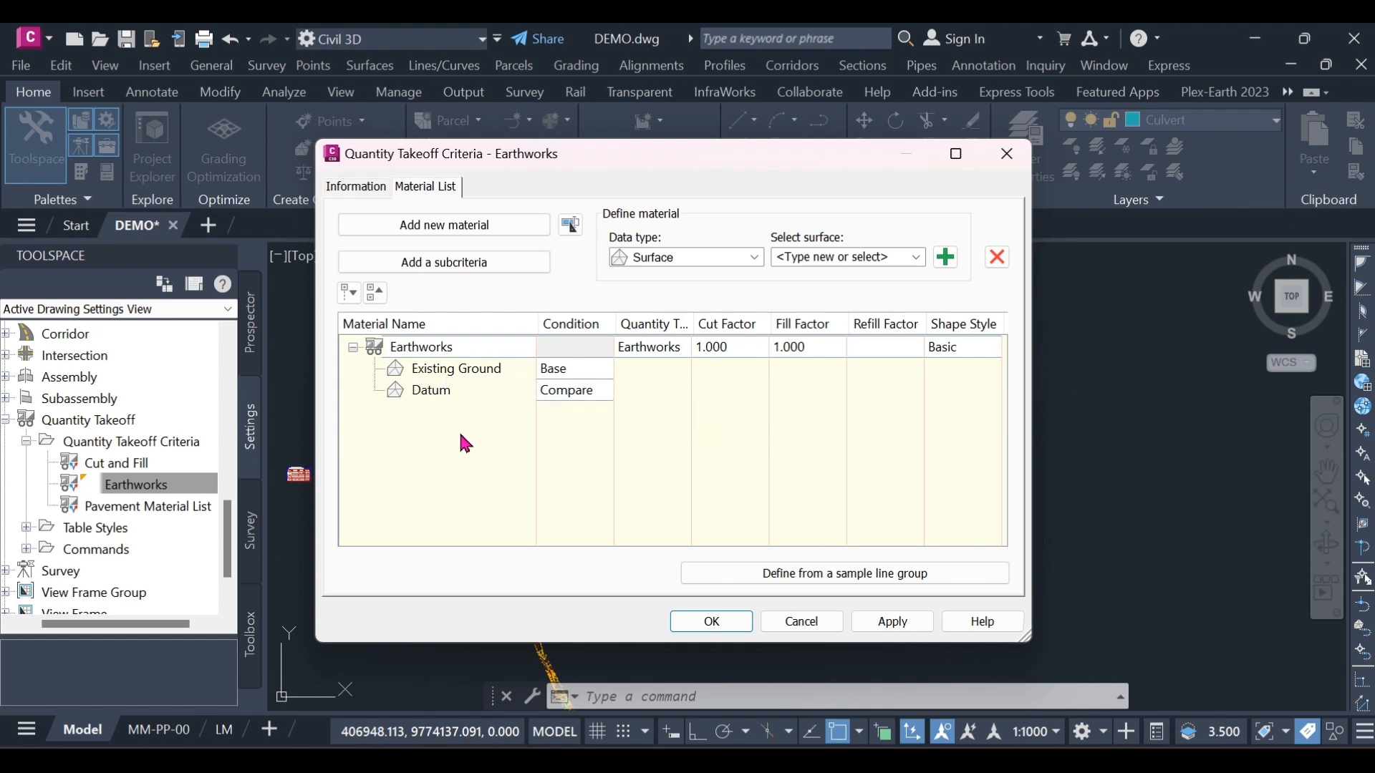
left_click(491, 374)
left_click(455, 394)
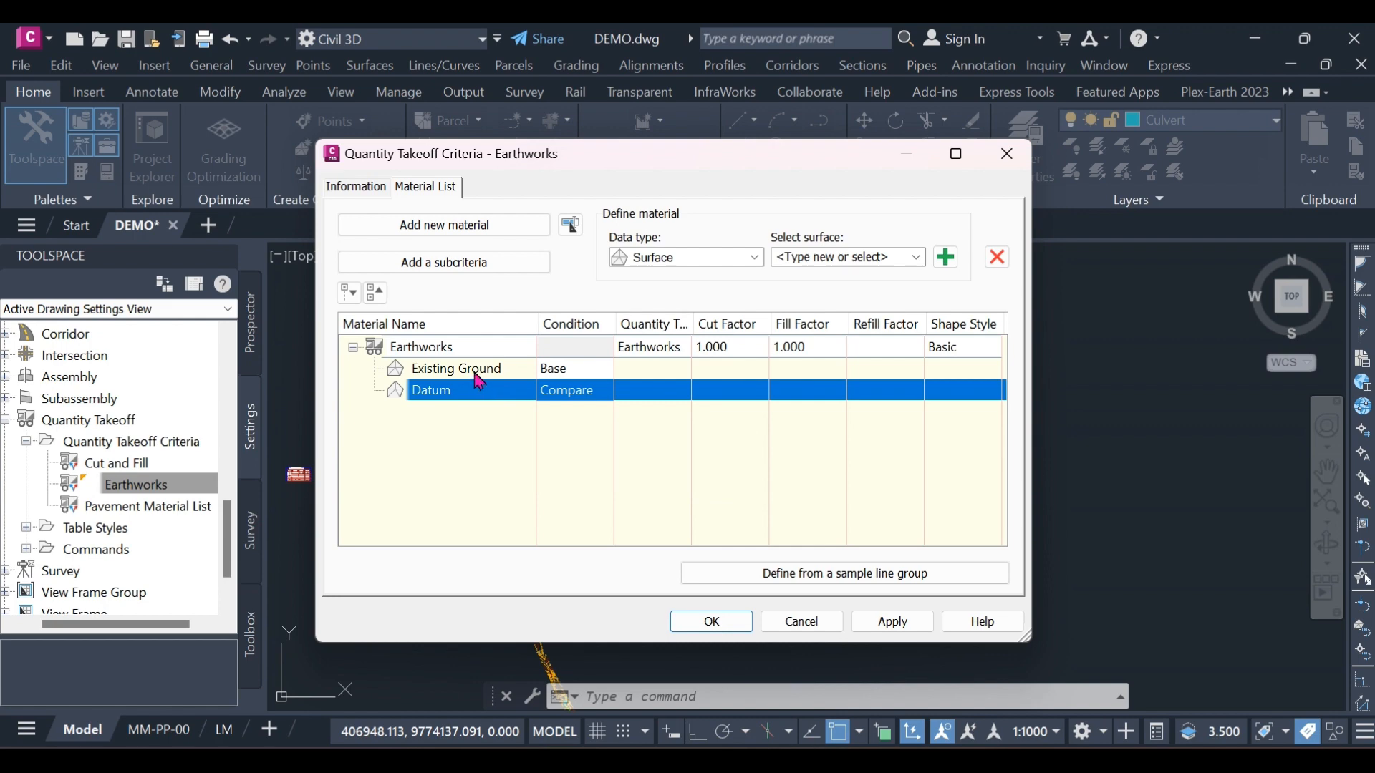
left_click(479, 379)
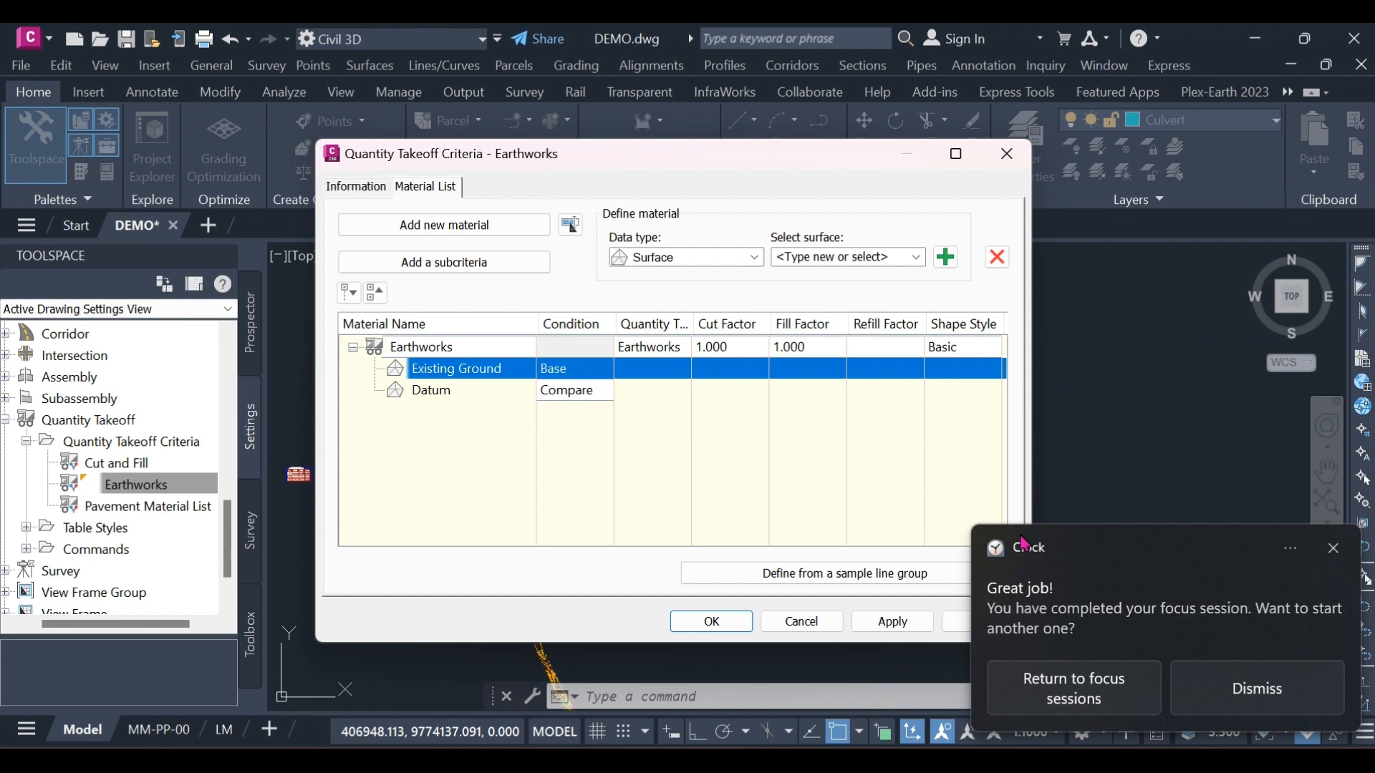
left_click(1255, 699)
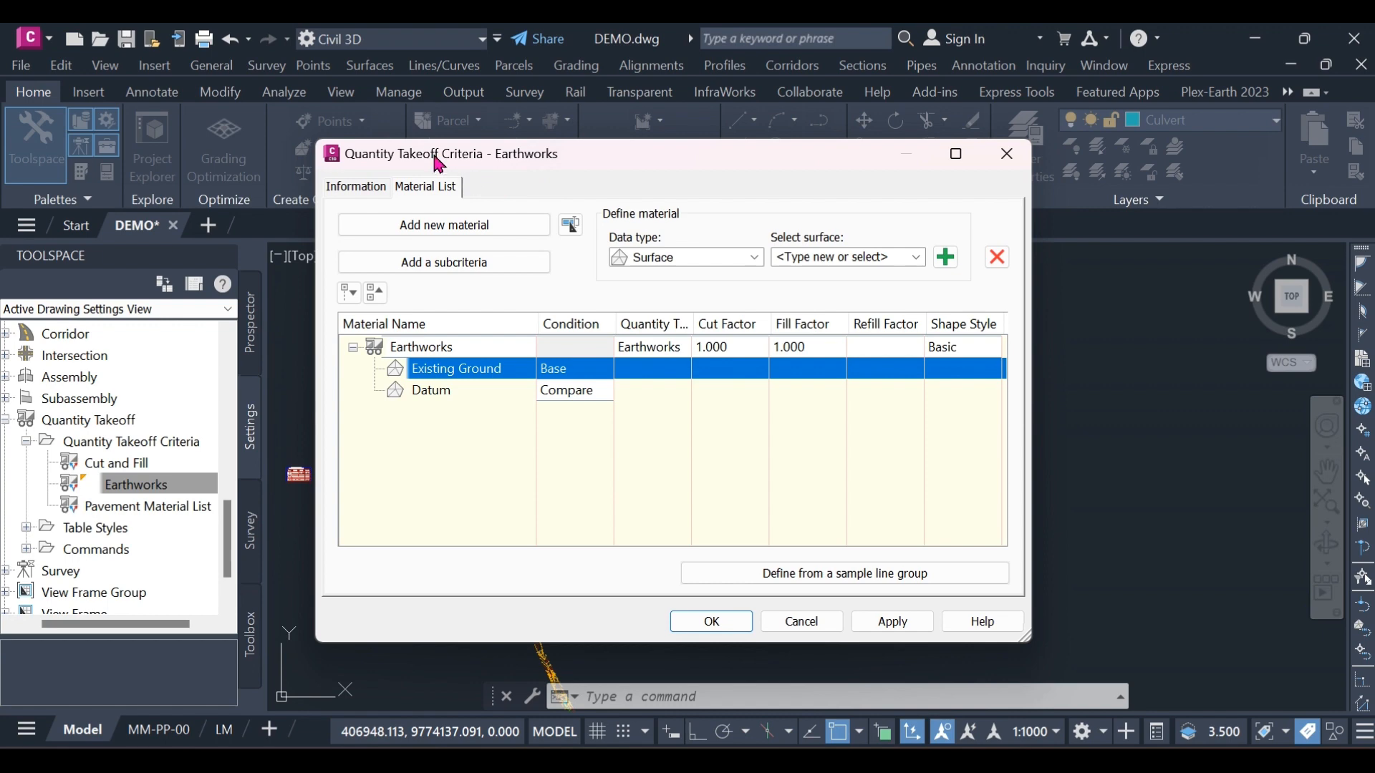
left_click_drag(433, 157, 395, 152)
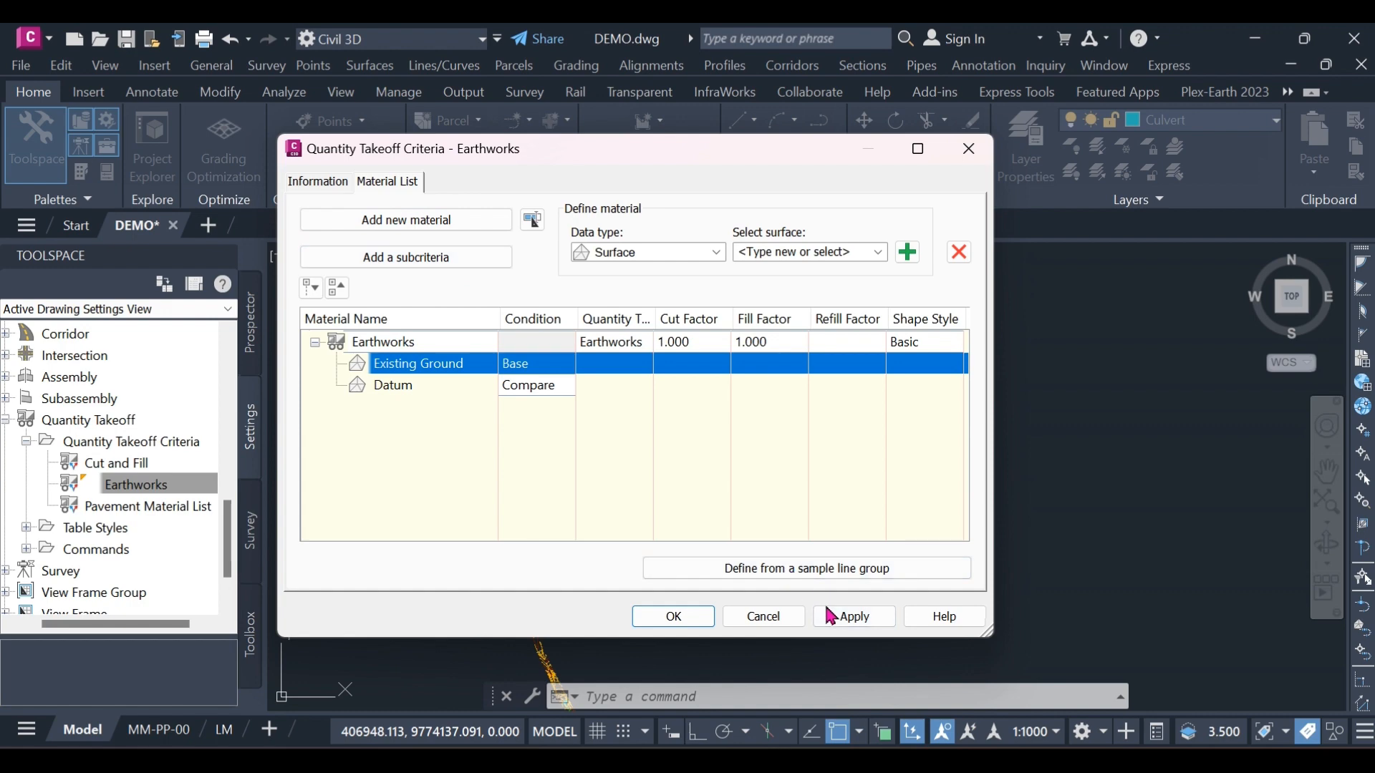
left_click(763, 618)
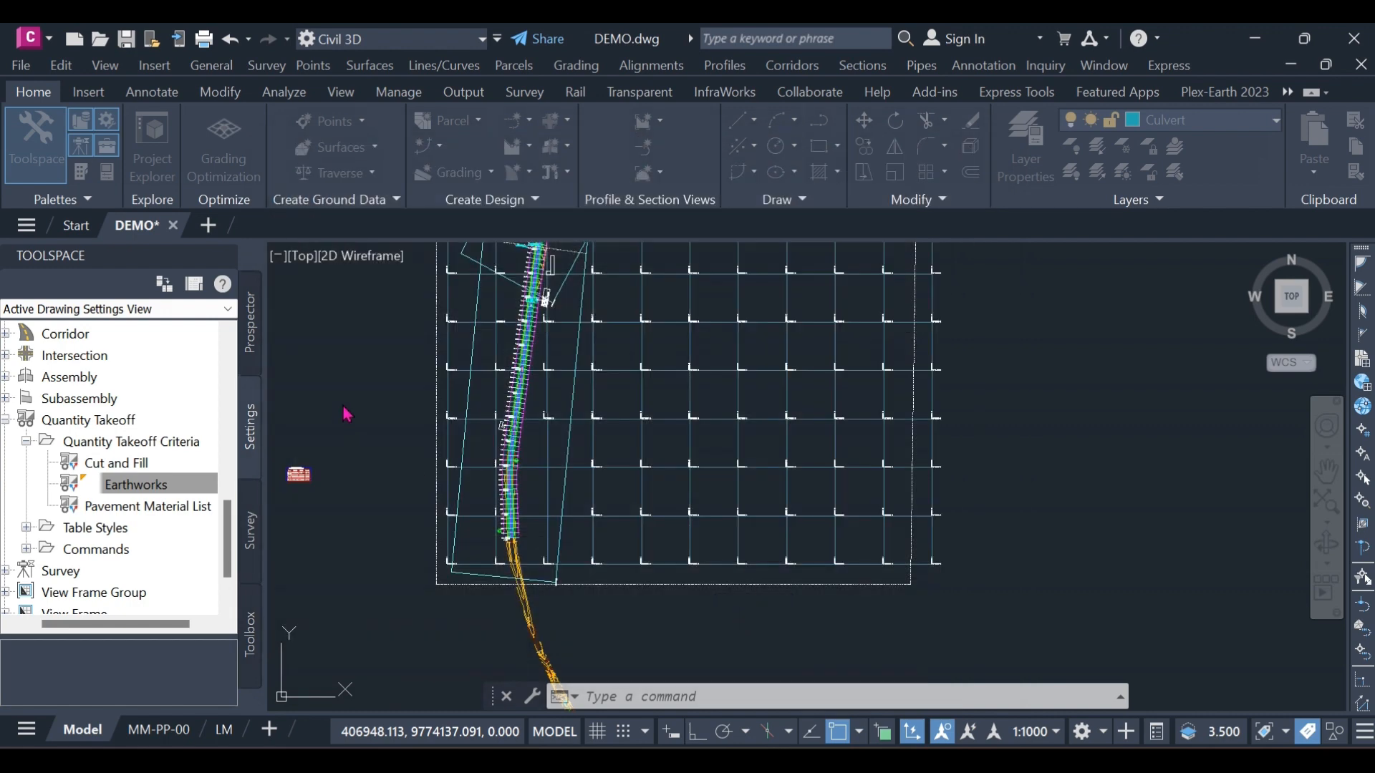
Open the Pavement Material List quantity takeoff criteria for editing.
left_click(125, 508)
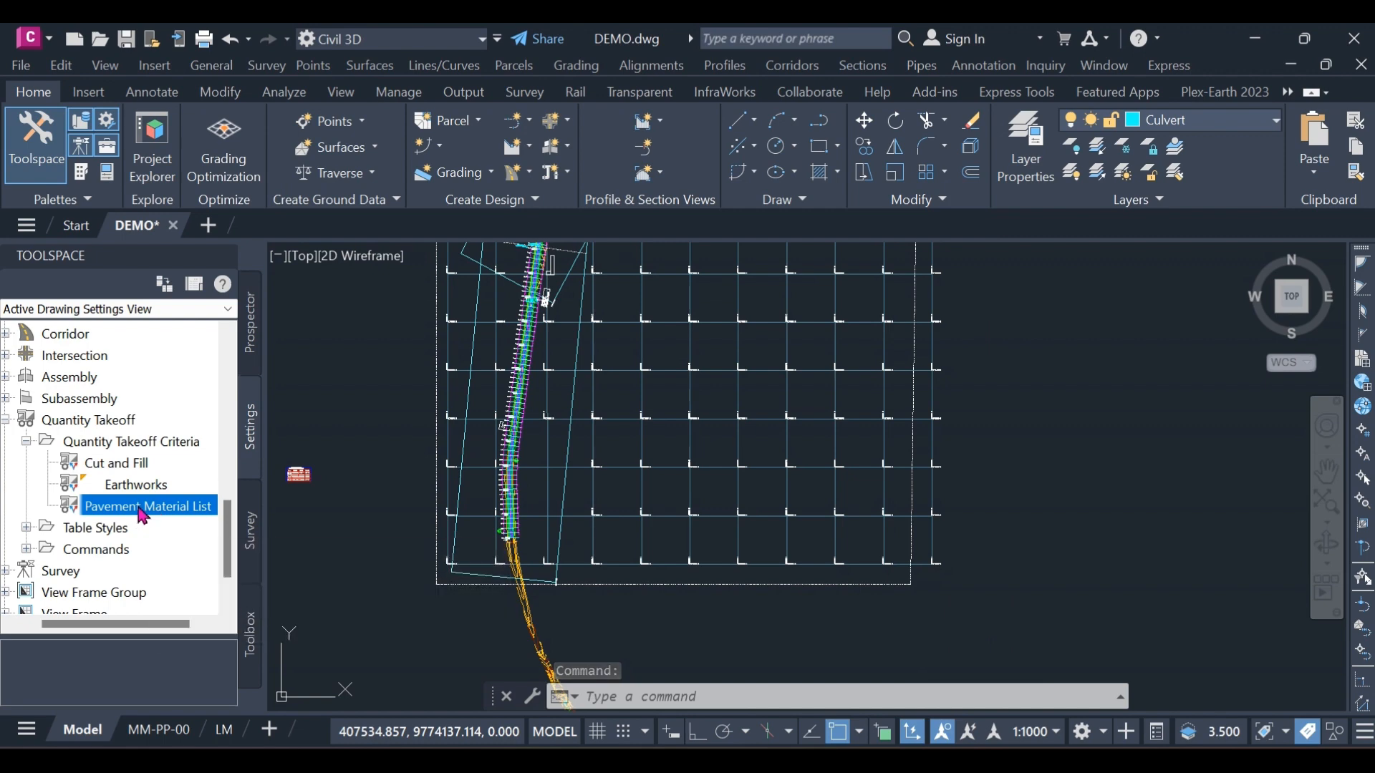
double_click(152, 510)
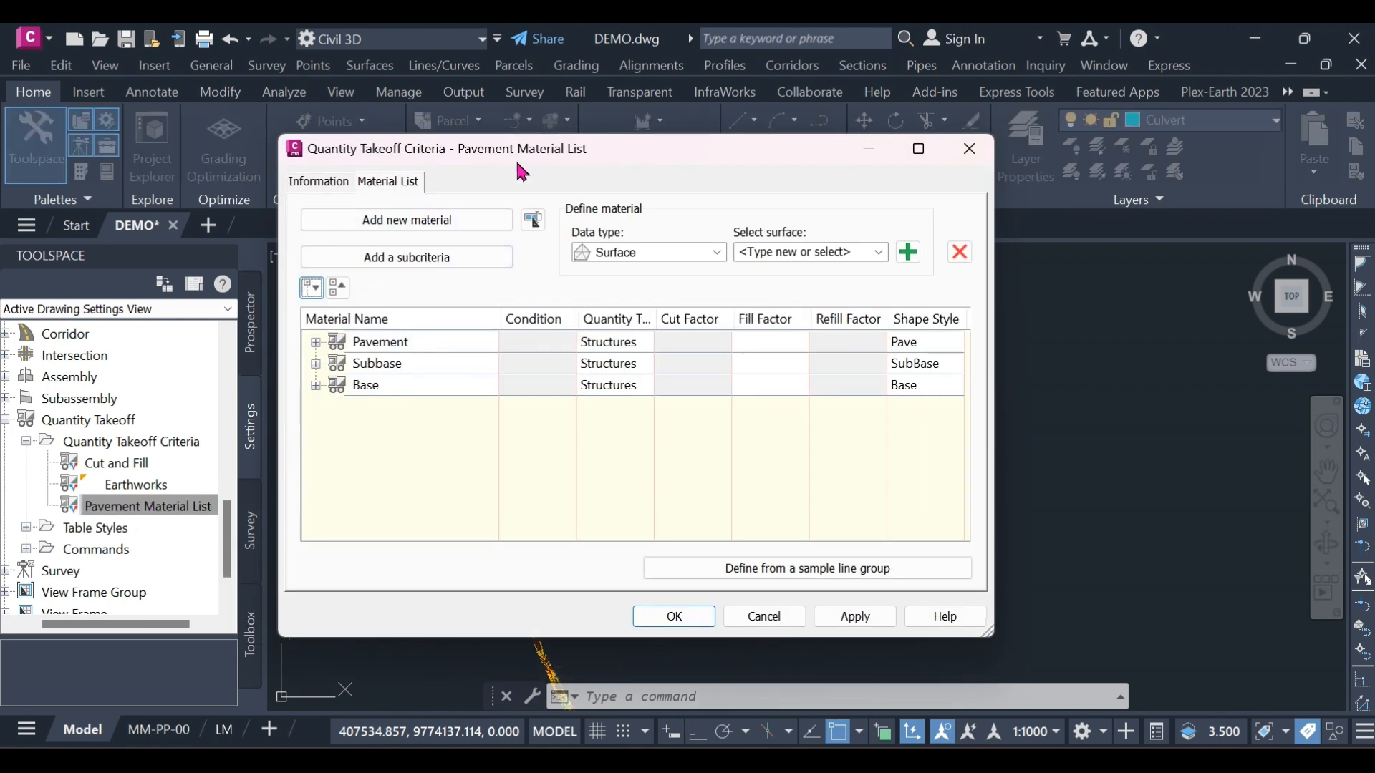
left_click_drag(337, 156, 366, 157)
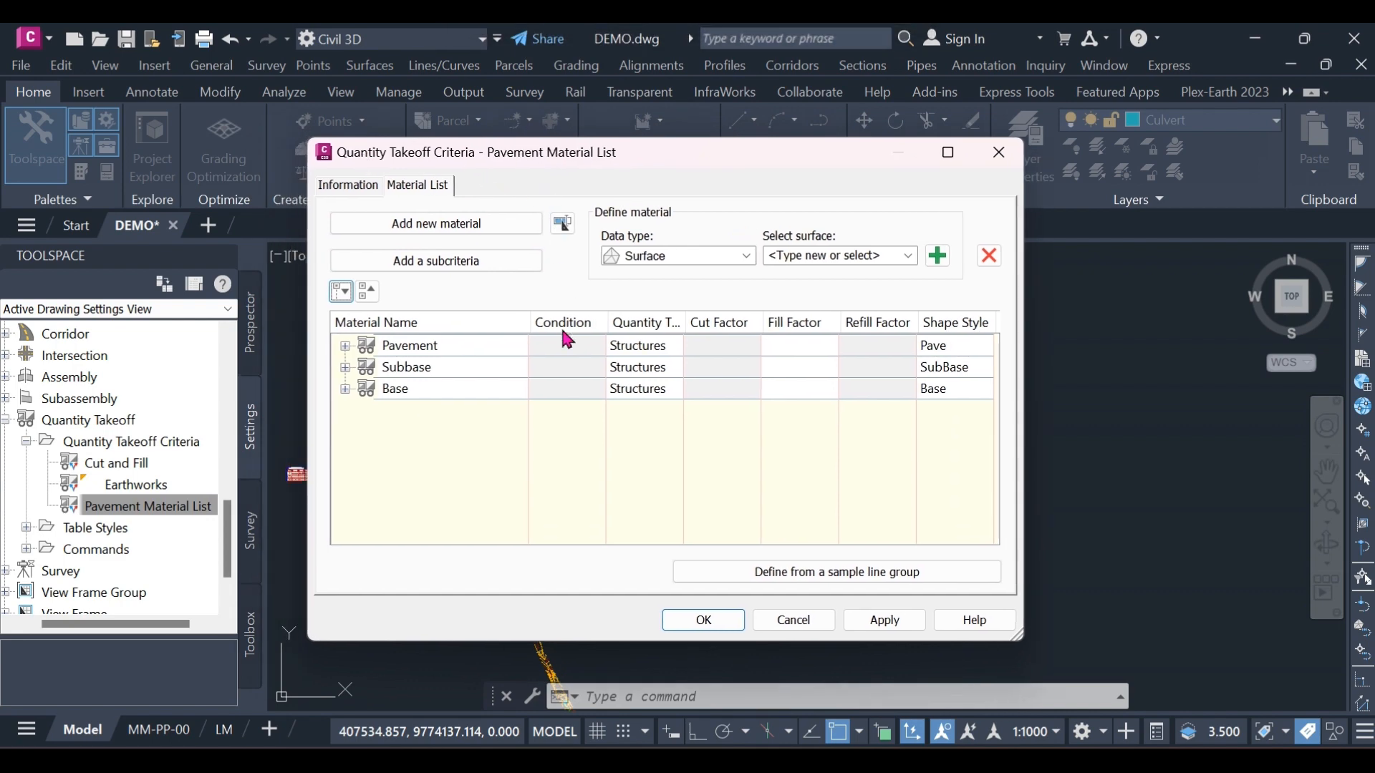
Expand the Pavement and Subbase materials to examine the corridor shapes they include, and collapse them again.
left_click(345, 346)
left_click(345, 346)
left_click(345, 346)
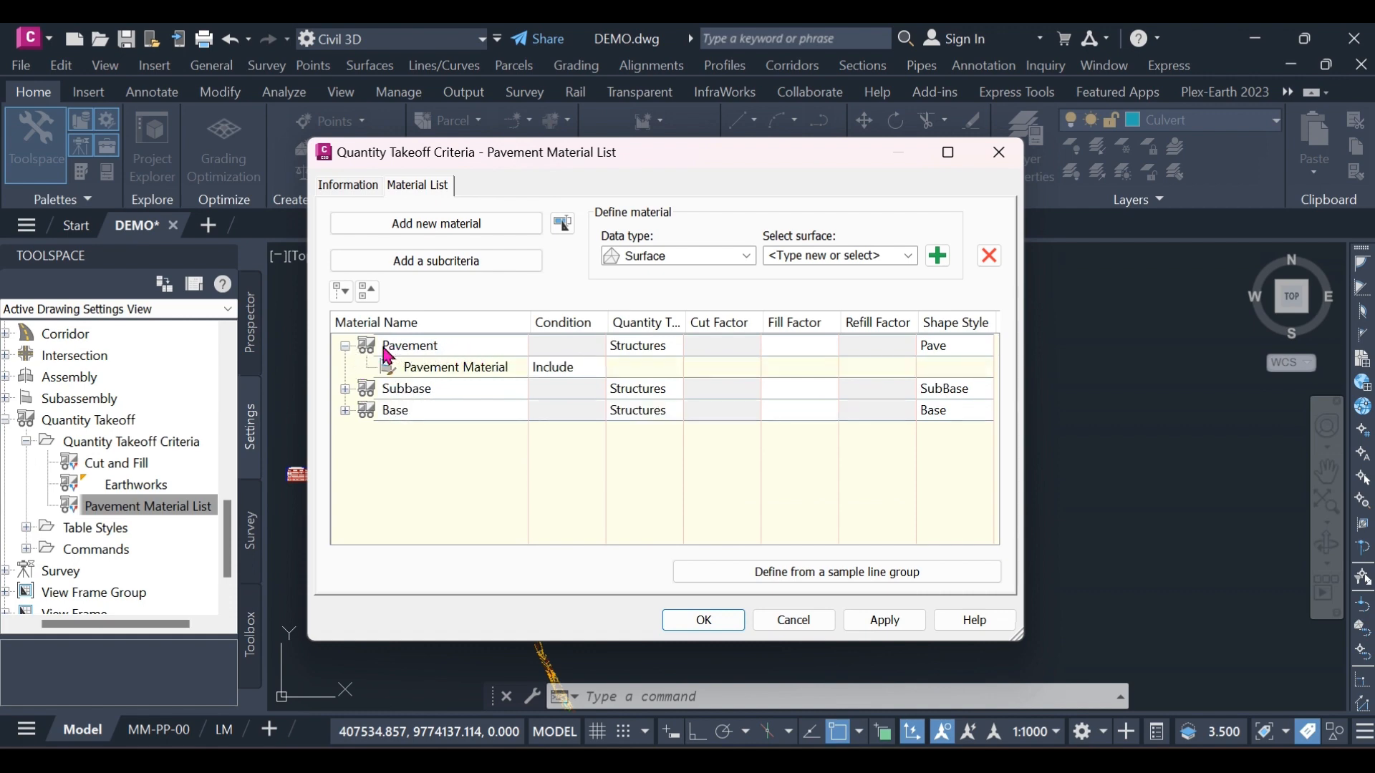
left_click(345, 347)
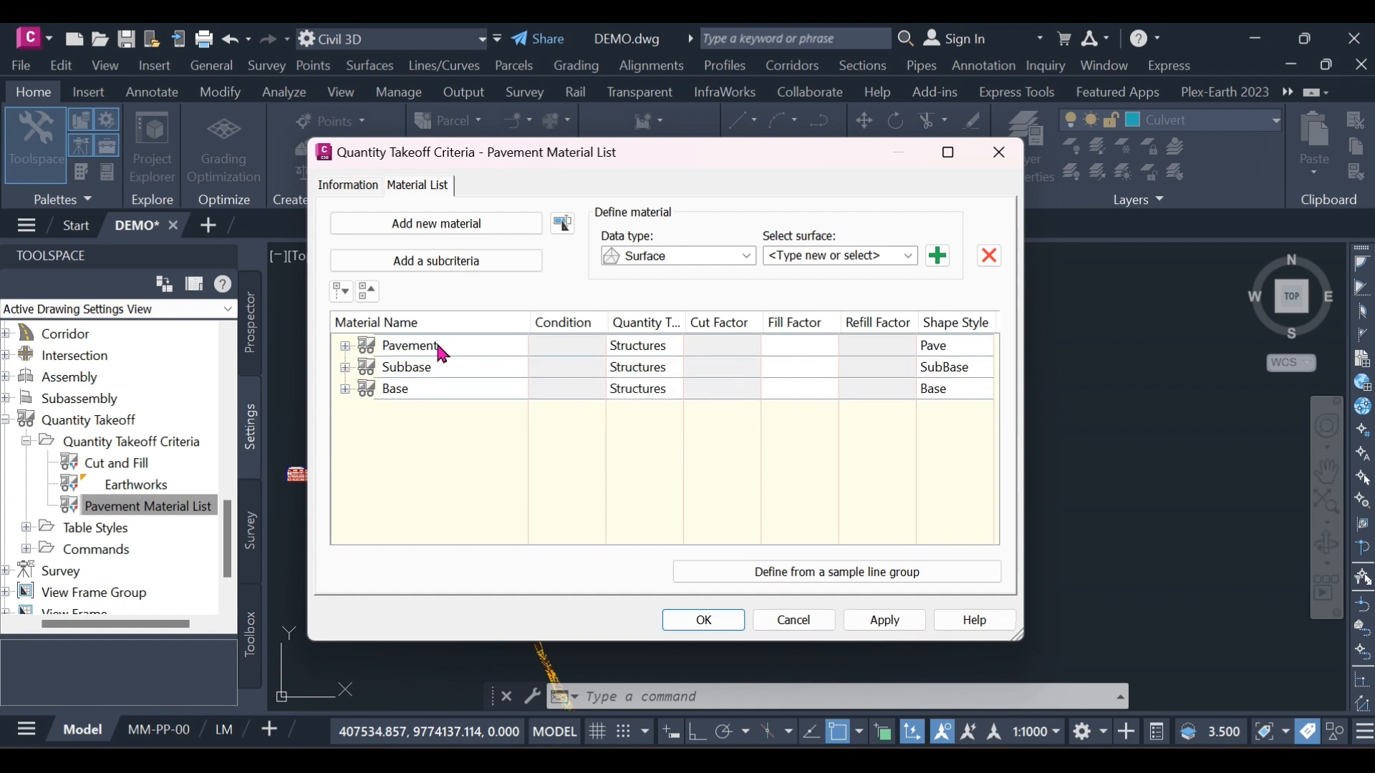
left_click(346, 368)
left_click(345, 368)
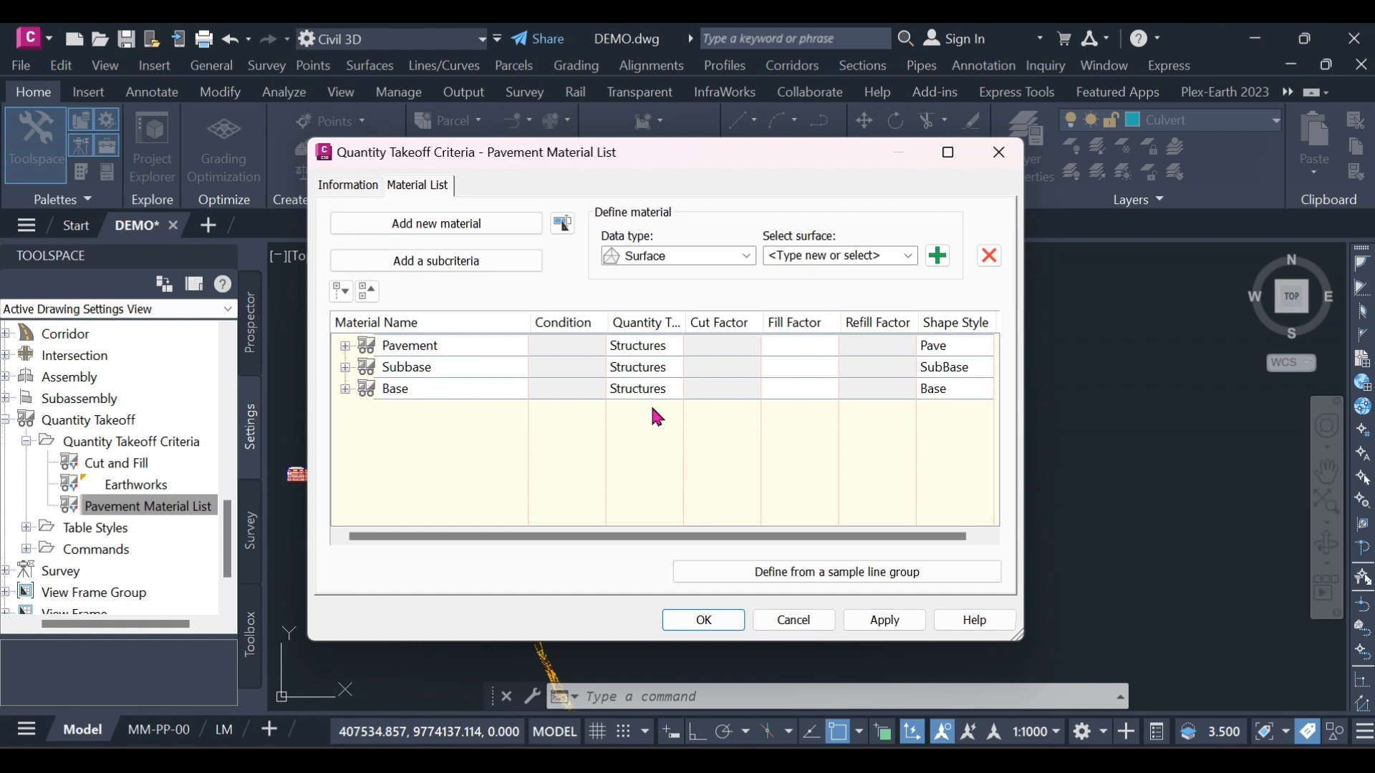
Set the material definition's data type to Corridor Shape and open the choice of available corridor shapes.
left_click(730, 262)
left_click(677, 290)
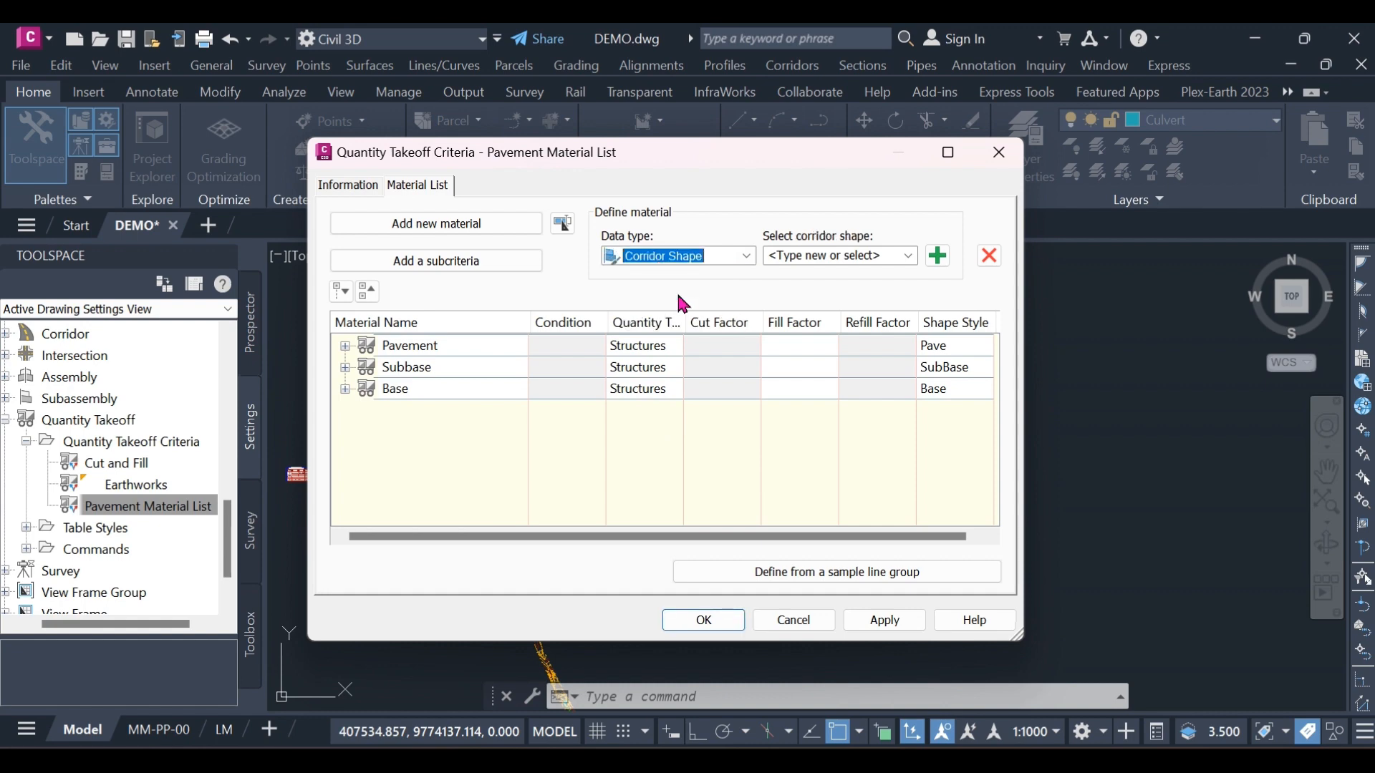
left_click(908, 256)
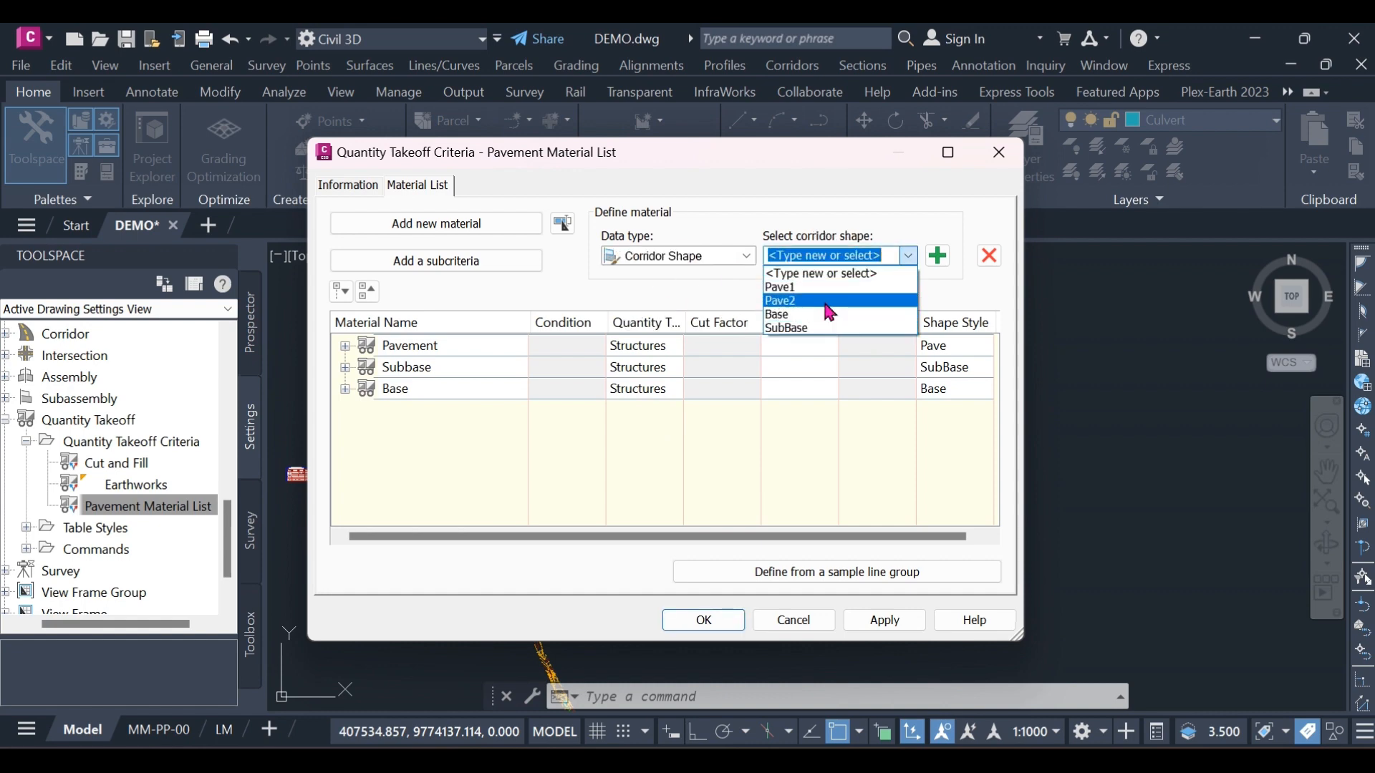